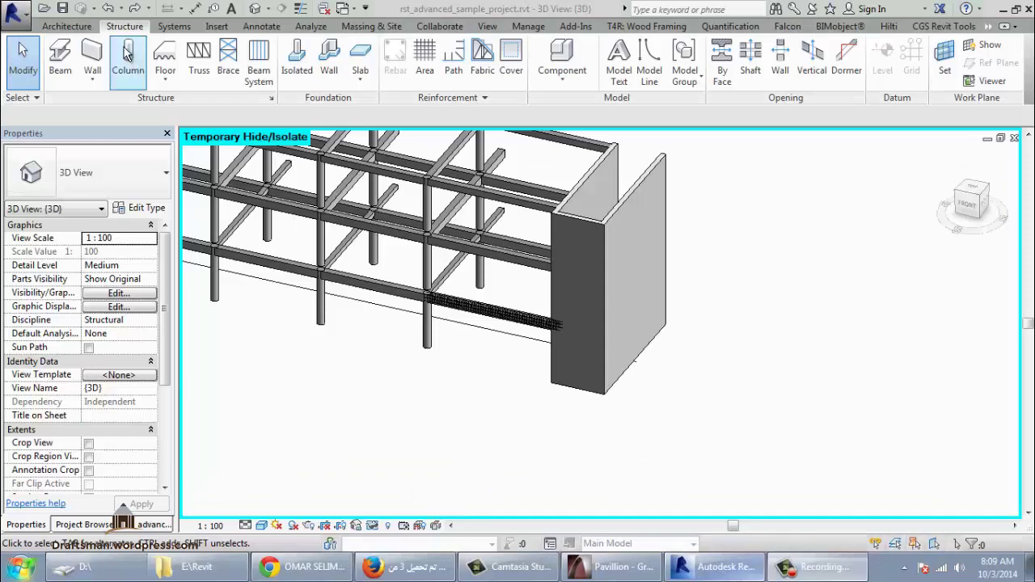
- Place a Bearing Footing 900 x 300 wall foundation under the side wall
{"action": "left_click", "coordinate": [331, 61]}
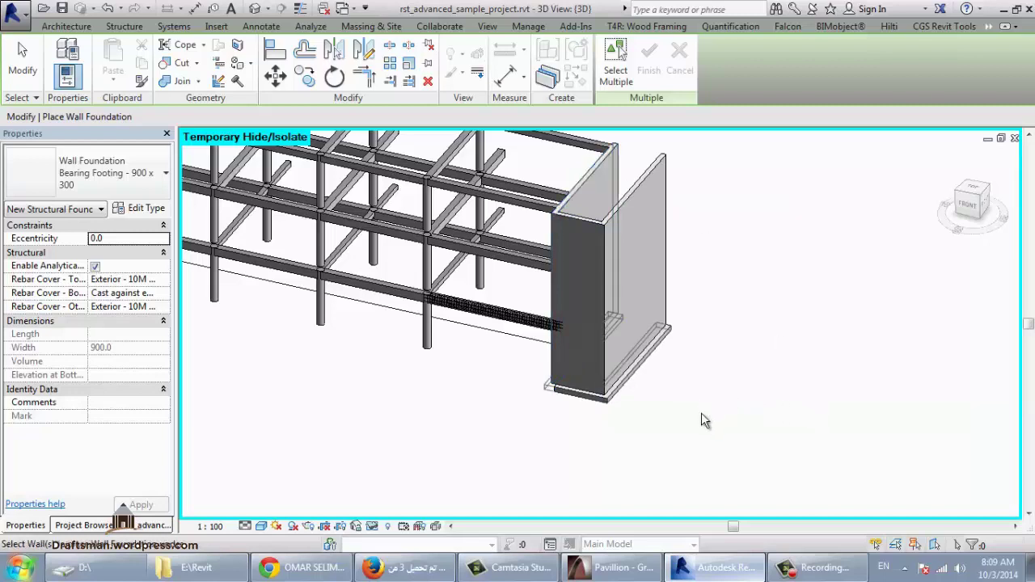
{"action": "key", "text": "Escape"}
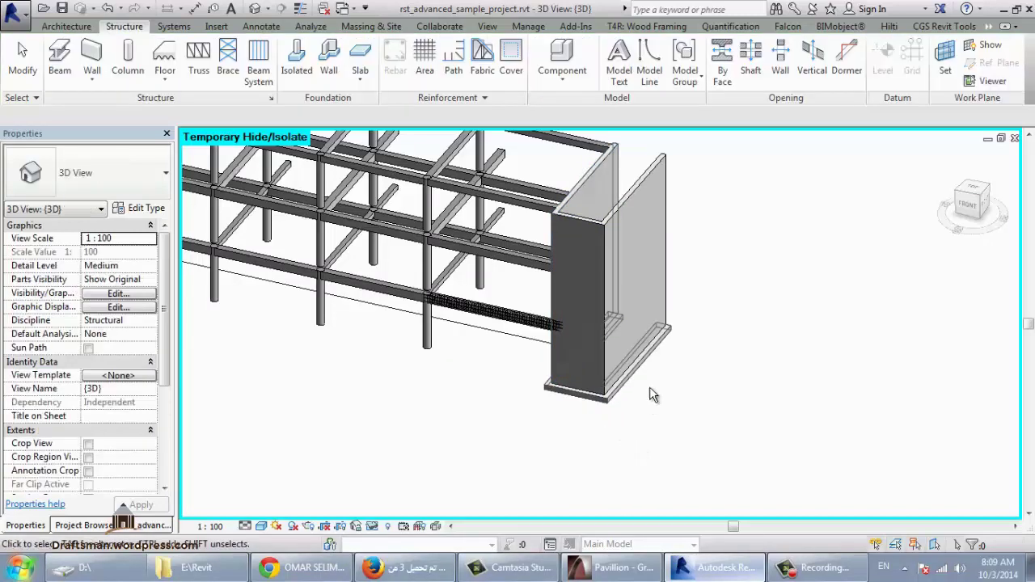
- Select all wall footings visible in the view and switch them to Retaining Footing - 600 x 300 x 300
{"action": "left_click", "coordinate": [648, 361]}
{"action": "right_click", "coordinate": [648, 362]}
{"action": "mouse_move", "coordinate": [711, 189]}
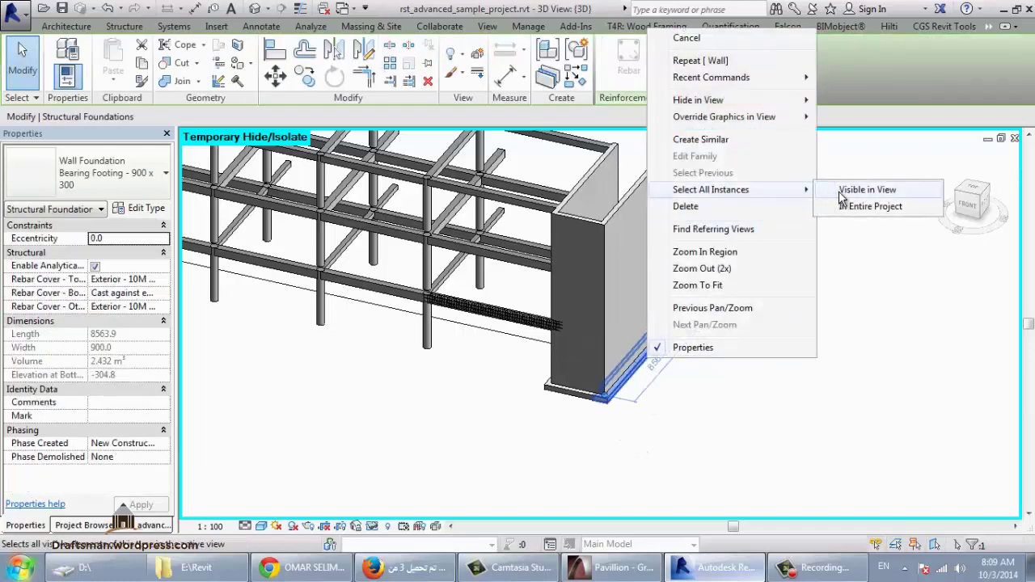
{"action": "left_click", "coordinate": [841, 191]}
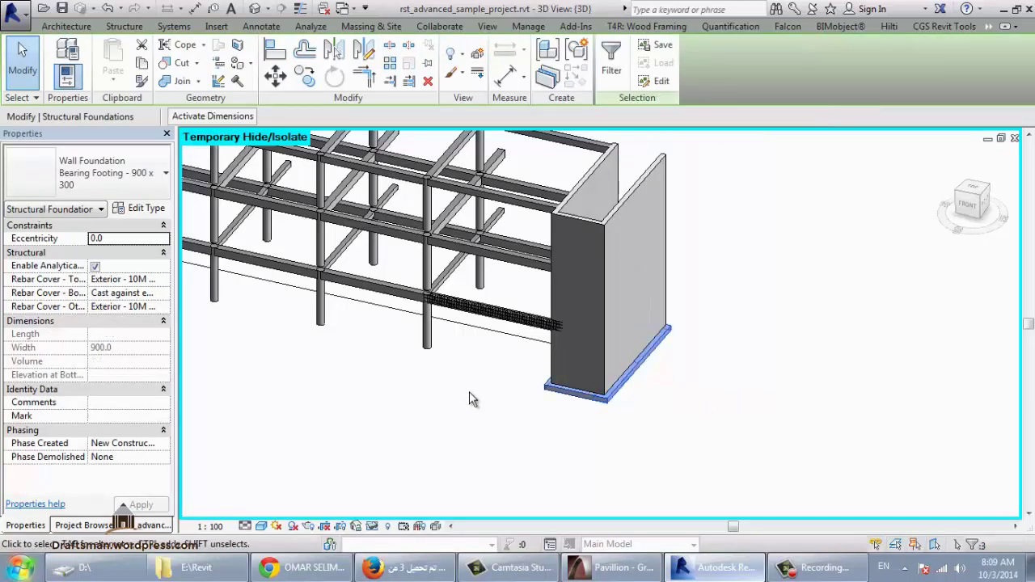
{"action": "left_click", "coordinate": [81, 184]}
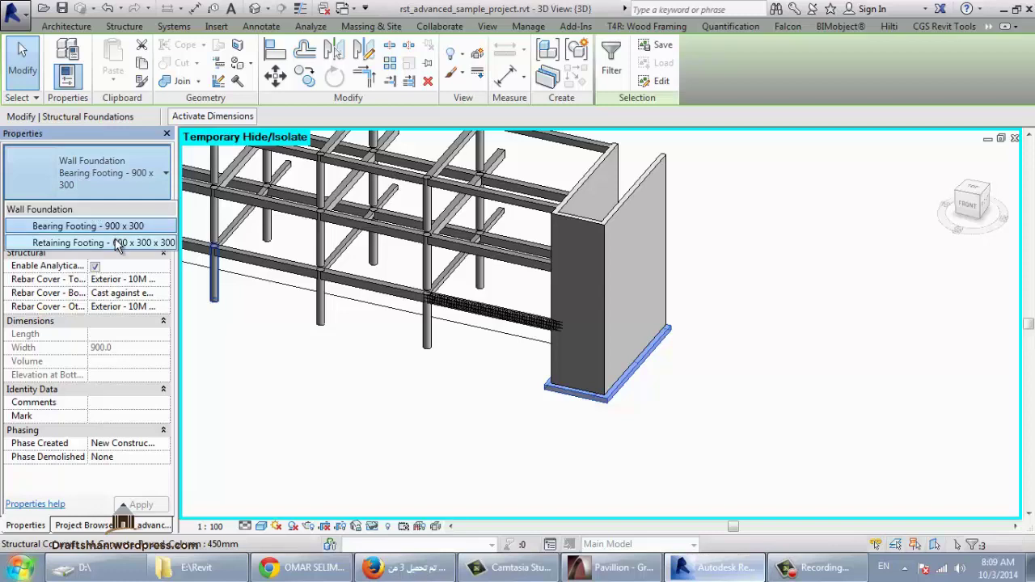
{"action": "left_click", "coordinate": [89, 242]}
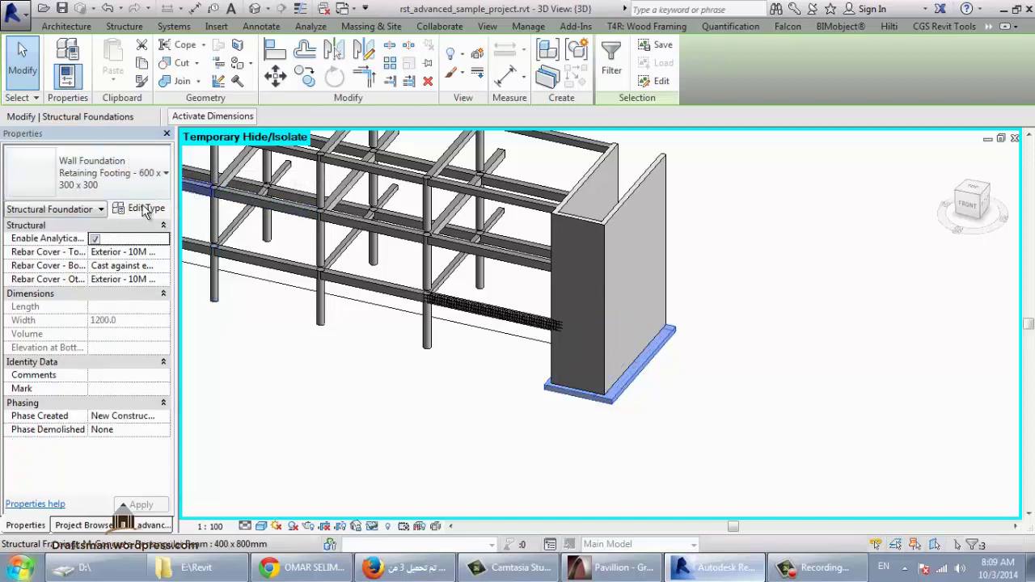
- Duplicate the type as 'Retaining Footing - 500 x 400 x400' with toe 400, heel 500, thickness 400
{"action": "left_click", "coordinate": [146, 210]}
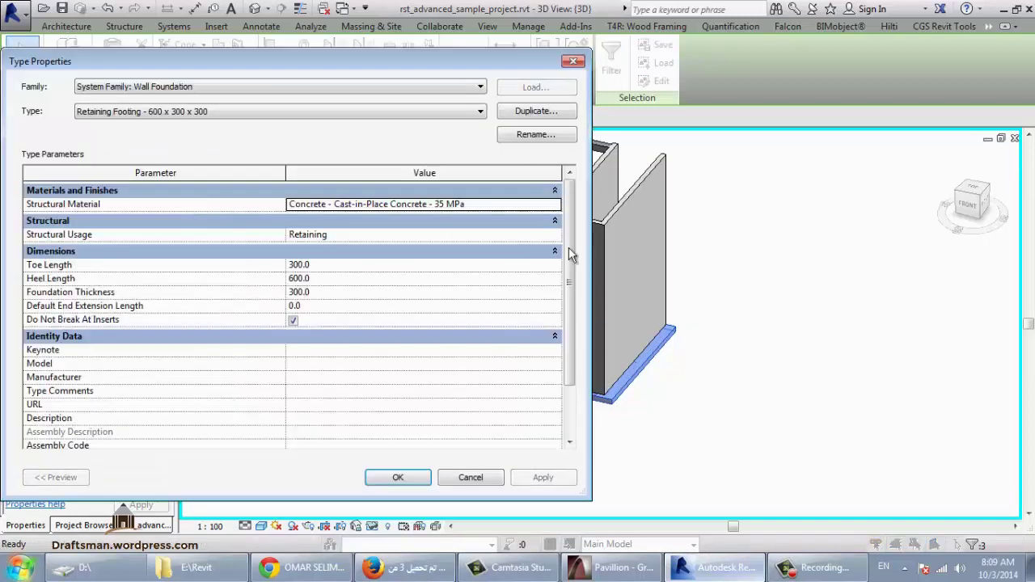
{"action": "left_click", "coordinate": [523, 114]}
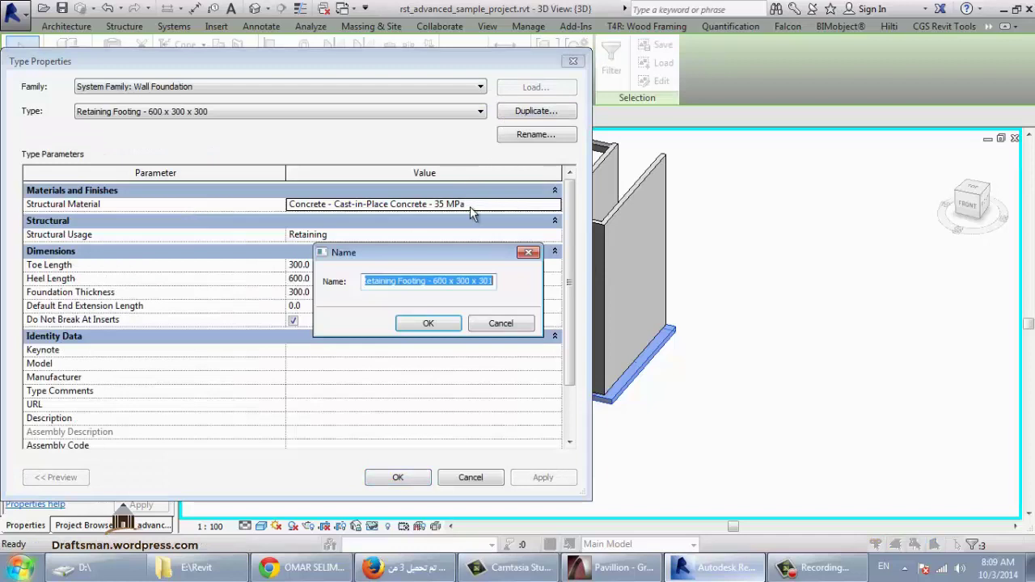
{"action": "left_click", "coordinate": [438, 280]}
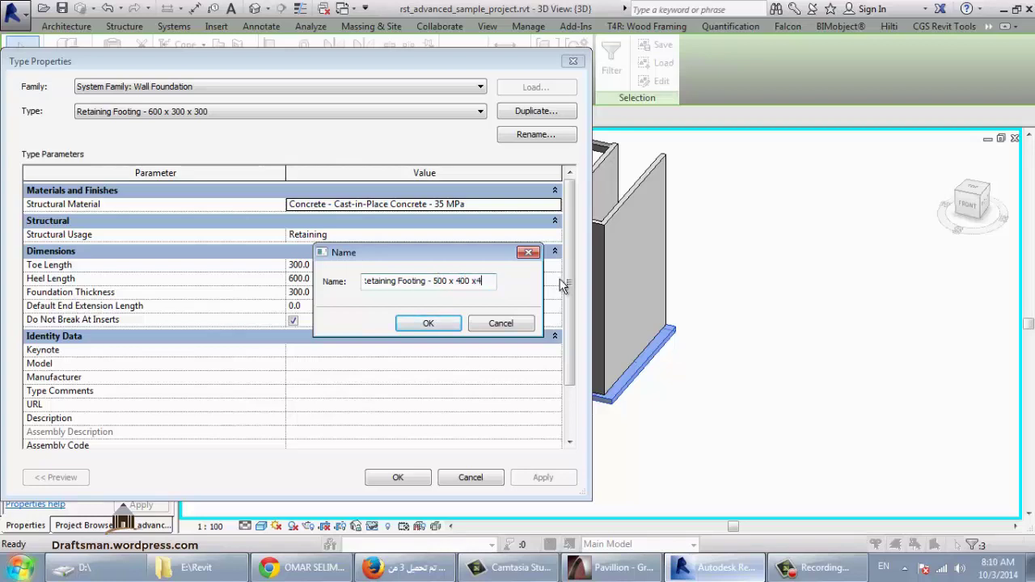
{"action": "type", "text": "00"}
{"action": "left_click", "coordinate": [445, 332]}
{"action": "left_click", "coordinate": [348, 279]}
{"action": "type", "text": "400"}
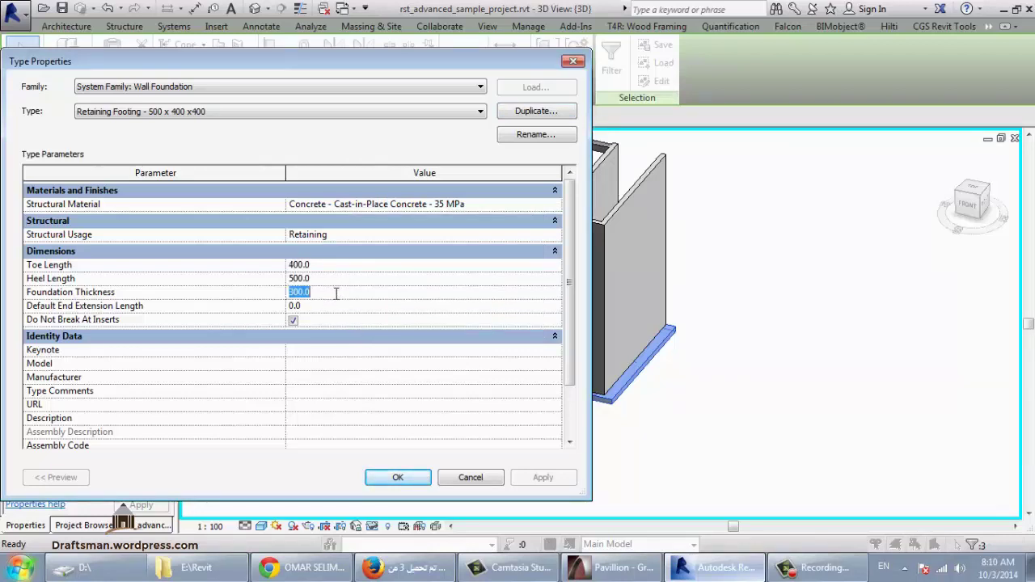
{"action": "left_click", "coordinate": [398, 477]}
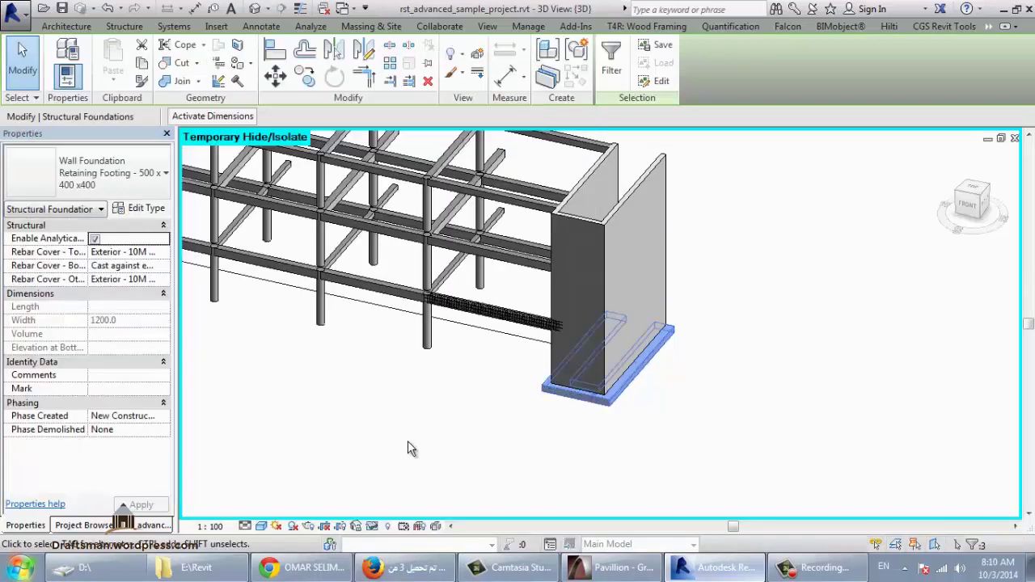
- Deselect the footings and open Structural Plans > 01 - Entry Level from the Project Browser
{"action": "middle_click_drag", "start_coordinate": [393, 402], "coordinate": [555, 414]}
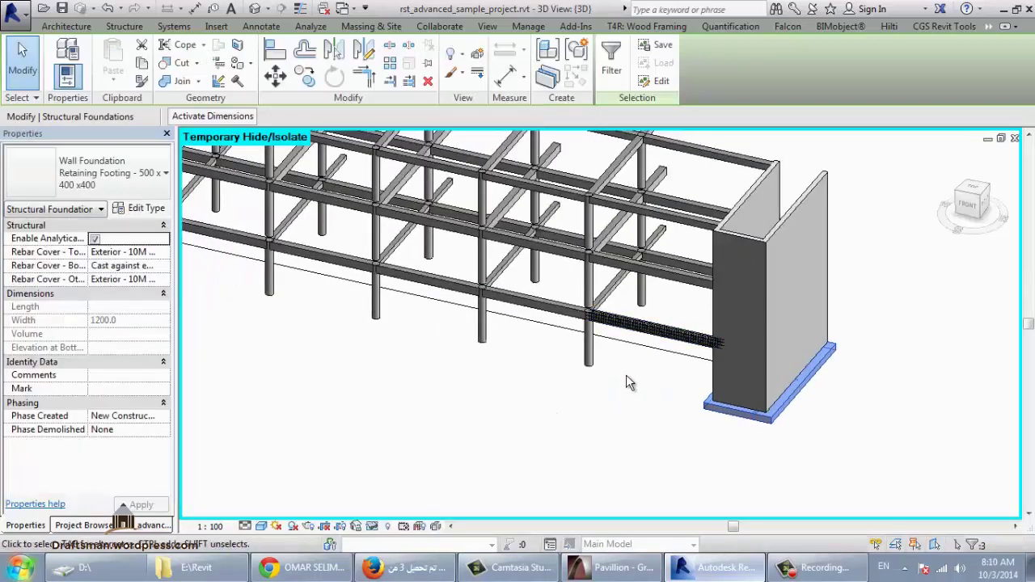
{"action": "left_click", "coordinate": [459, 363]}
{"action": "left_click", "coordinate": [128, 526]}
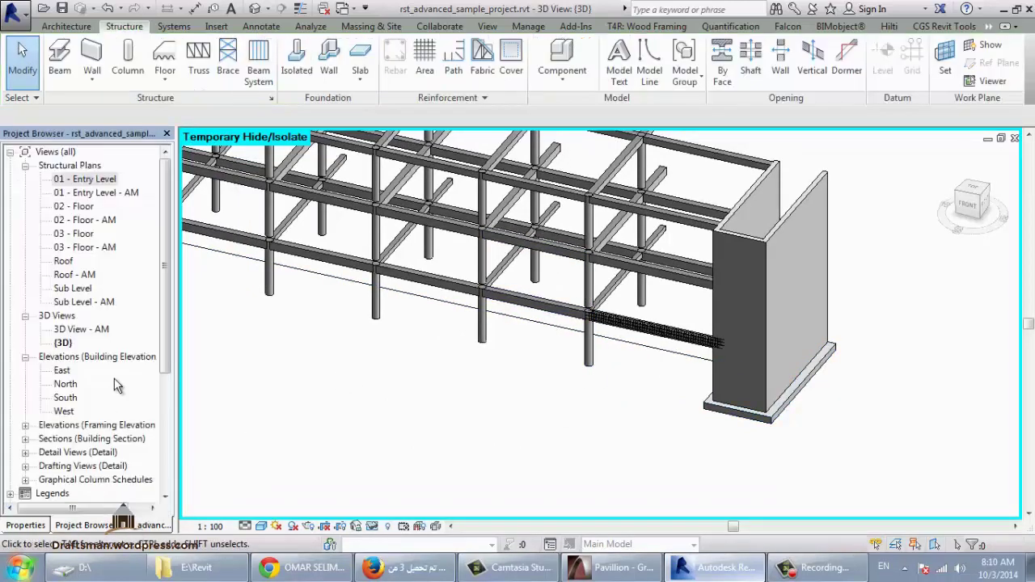
{"action": "double_click", "coordinate": [85, 179]}
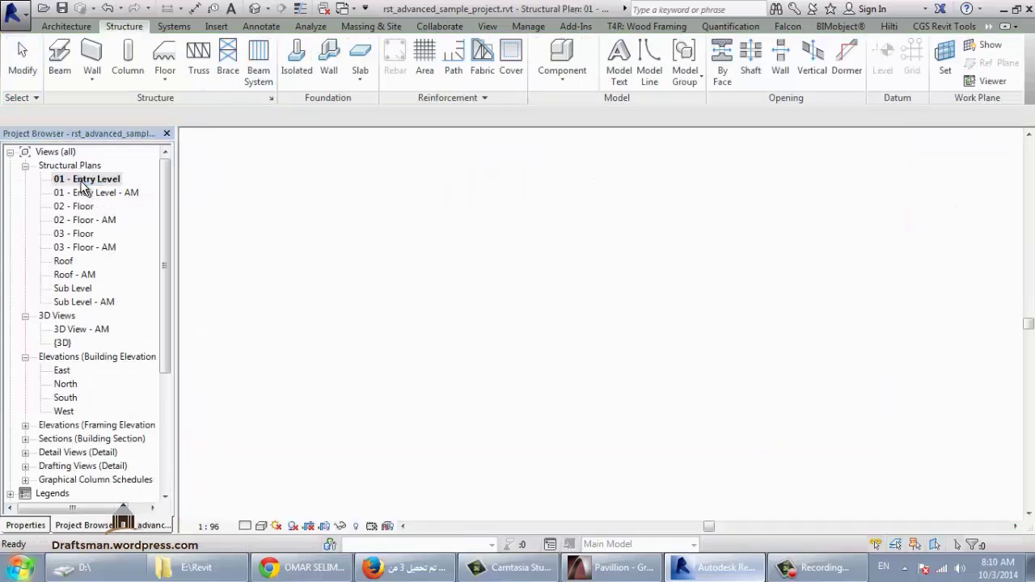
{"action": "scroll", "coordinate": [554, 406], "scroll_direction": "down", "scroll_amount": 3}
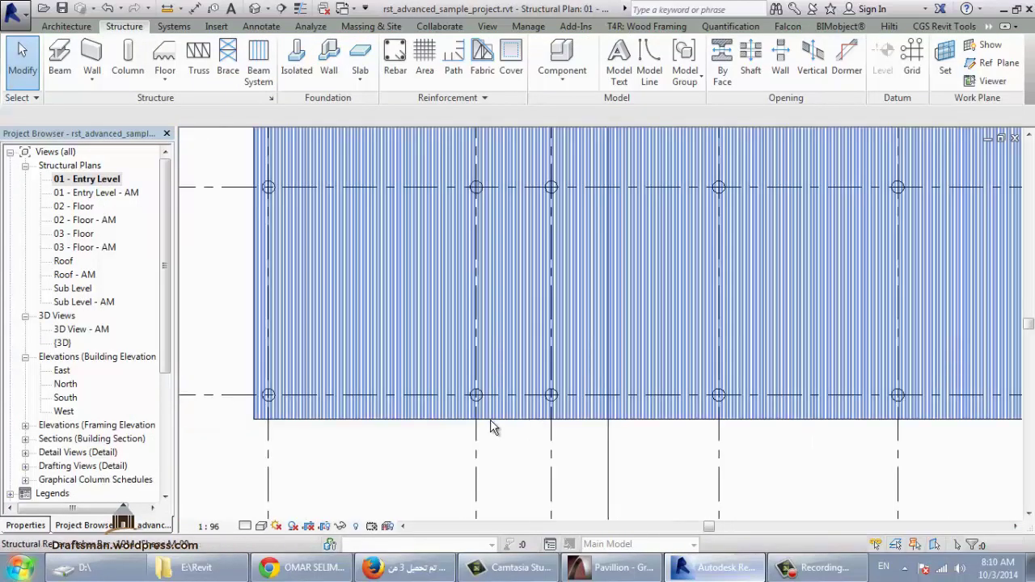
- Place an isolated M_Pile Cap-4 Pile 2000 x 2000 x 900mm at the first grid intersection
{"action": "left_click", "coordinate": [296, 61]}
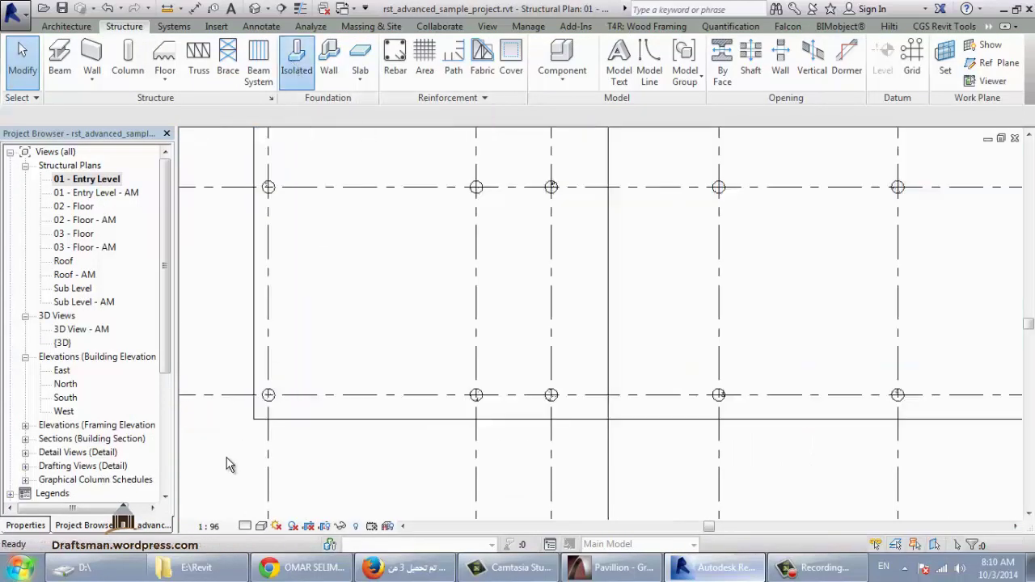
{"action": "left_click", "coordinate": [25, 526]}
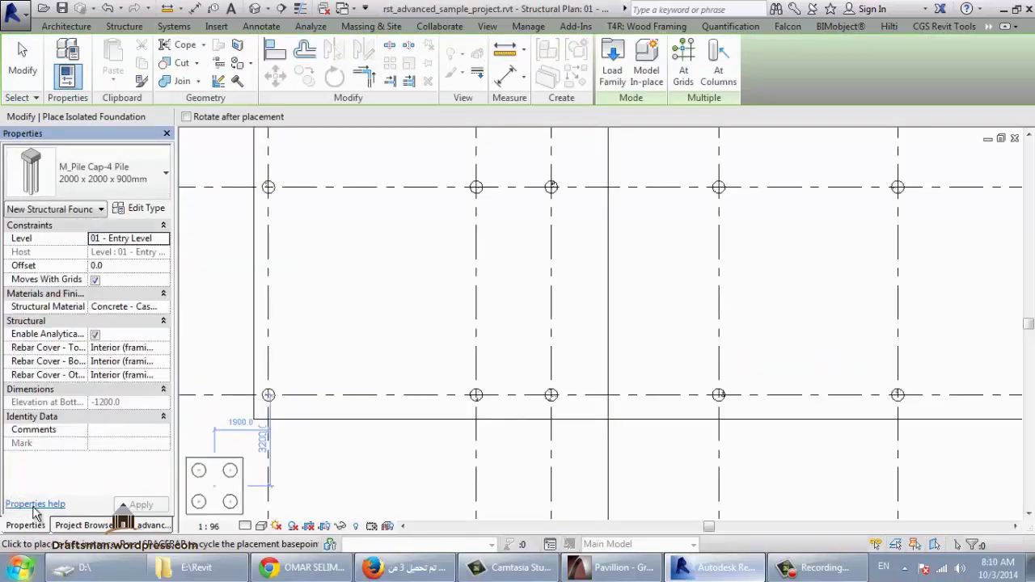
{"action": "left_click", "coordinate": [68, 154]}
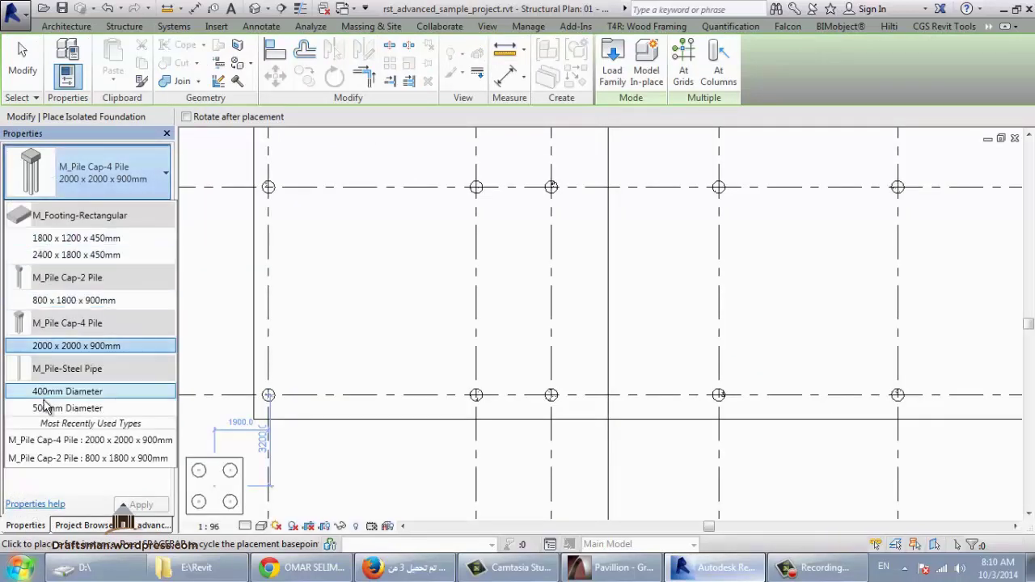
{"action": "scroll", "coordinate": [270, 398], "scroll_direction": "up", "scroll_amount": 2}
{"action": "scroll", "coordinate": [270, 397], "scroll_direction": "up", "scroll_amount": 2}
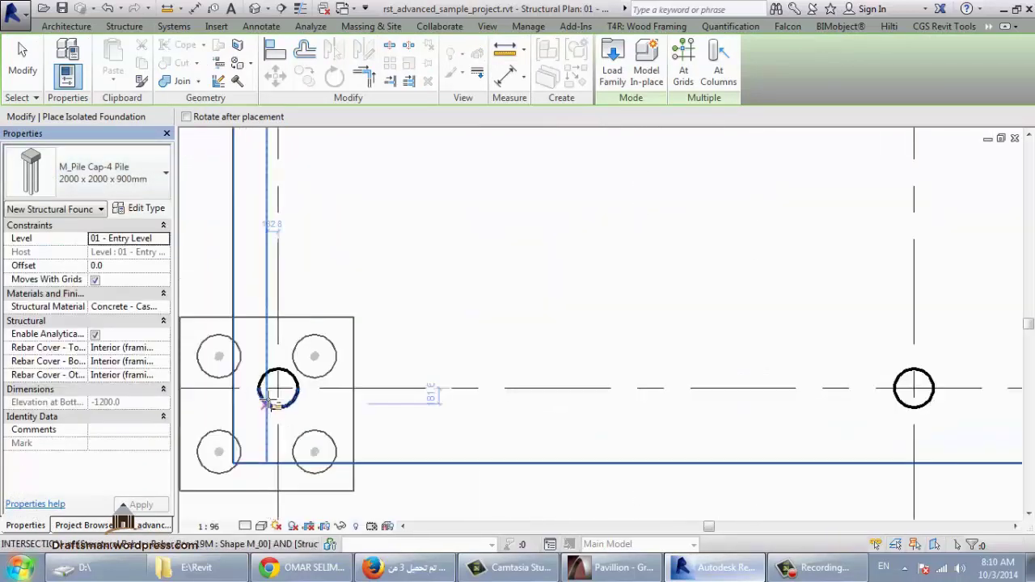
{"action": "scroll", "coordinate": [272, 393], "scroll_direction": "up", "scroll_amount": 2}
{"action": "scroll", "coordinate": [281, 389], "scroll_direction": "up", "scroll_amount": 1}
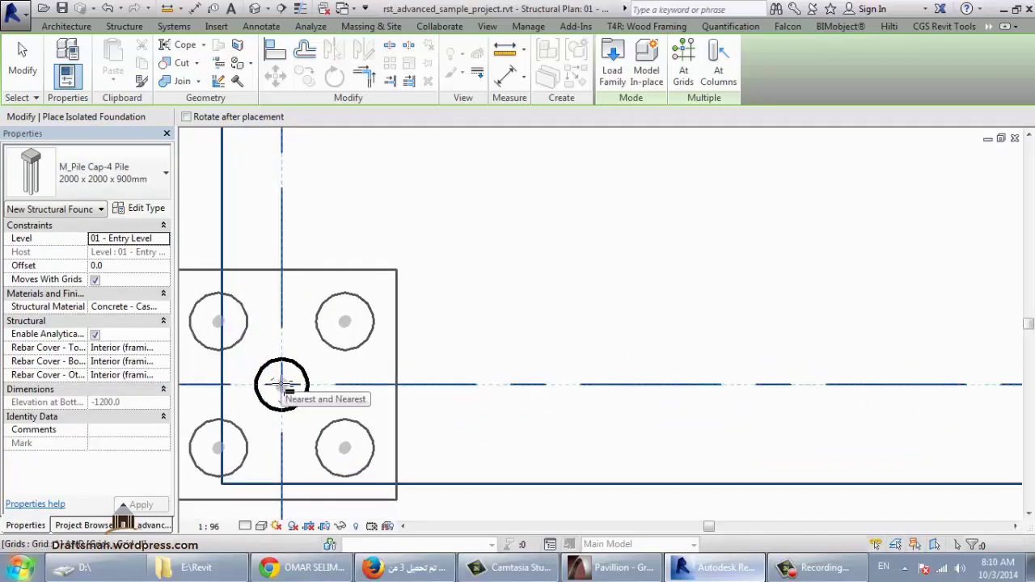
{"action": "left_click", "coordinate": [281, 387]}
- Place three more 2000 x 2000 x 900mm pile caps at further grid intersections
{"action": "scroll", "coordinate": [279, 384], "scroll_direction": "down", "scroll_amount": 3}
{"action": "scroll", "coordinate": [461, 405], "scroll_direction": "up", "scroll_amount": 2}
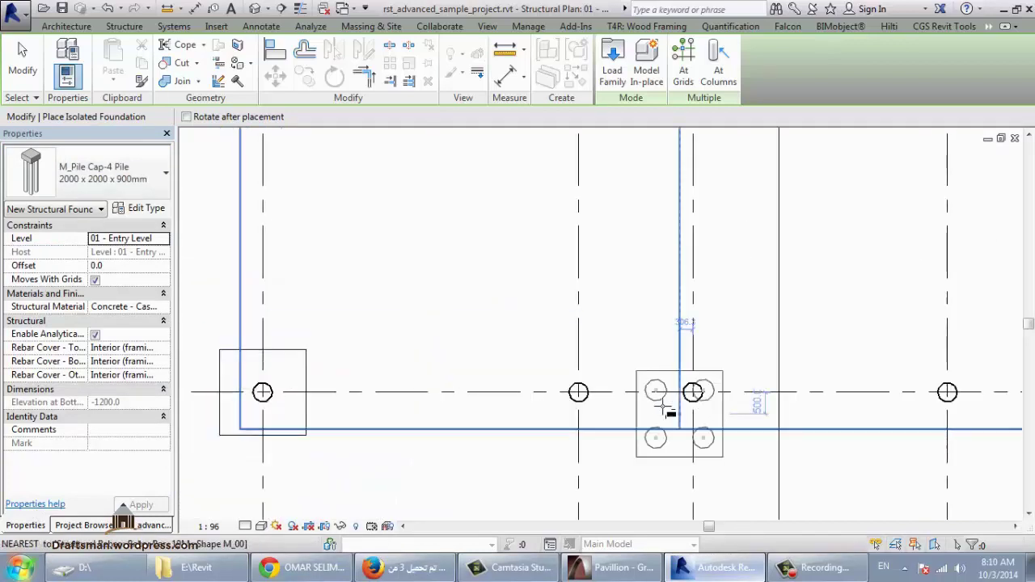
{"action": "scroll", "coordinate": [581, 399], "scroll_direction": "up", "scroll_amount": 2}
{"action": "scroll", "coordinate": [562, 395], "scroll_direction": "up", "scroll_amount": 1}
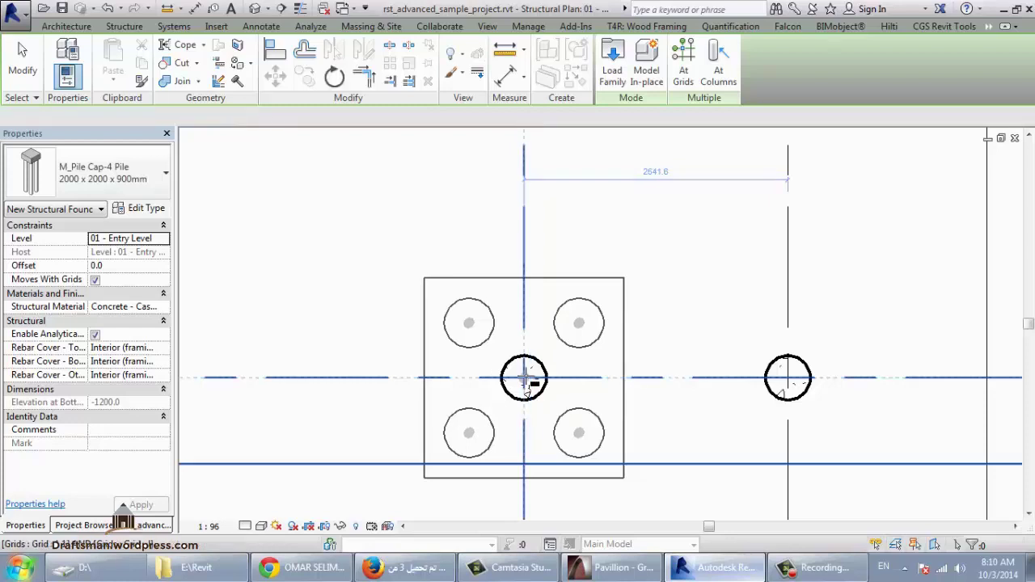
{"action": "left_click", "coordinate": [486, 402]}
{"action": "scroll", "coordinate": [421, 412], "scroll_direction": "down", "scroll_amount": 3}
{"action": "scroll", "coordinate": [485, 404], "scroll_direction": "up", "scroll_amount": 1}
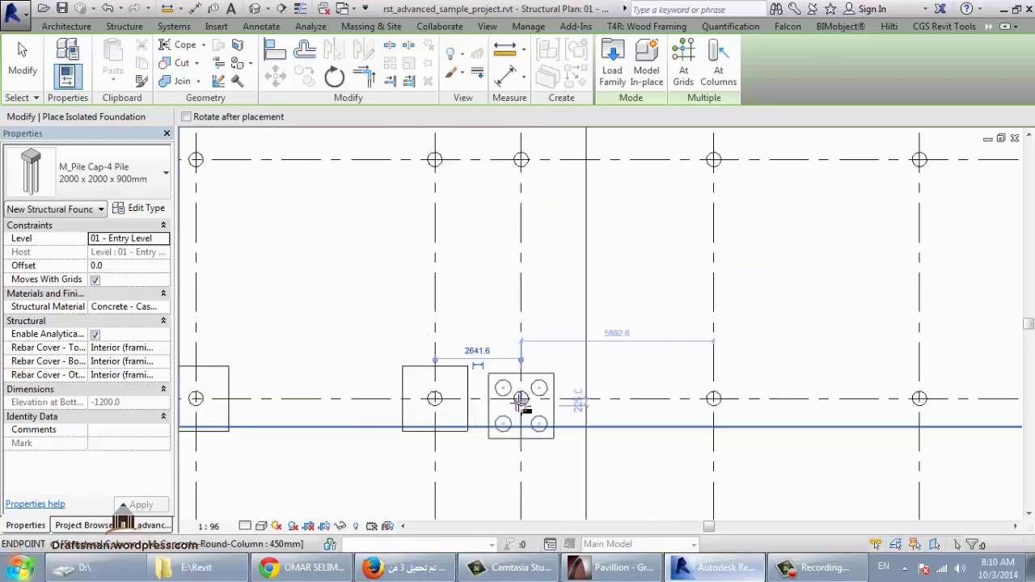
{"action": "scroll", "coordinate": [521, 404], "scroll_direction": "up", "scroll_amount": 2}
{"action": "left_click", "coordinate": [524, 395]}
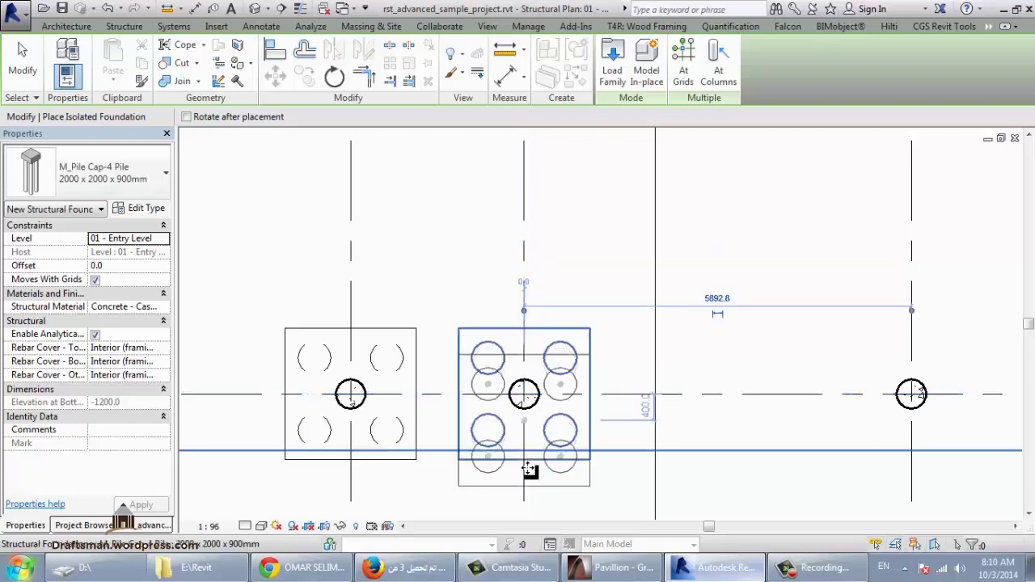
{"action": "scroll", "coordinate": [527, 469], "scroll_direction": "down", "scroll_amount": 3}
{"action": "scroll", "coordinate": [317, 286], "scroll_direction": "up", "scroll_amount": 2}
{"action": "scroll", "coordinate": [295, 293], "scroll_direction": "up", "scroll_amount": 2}
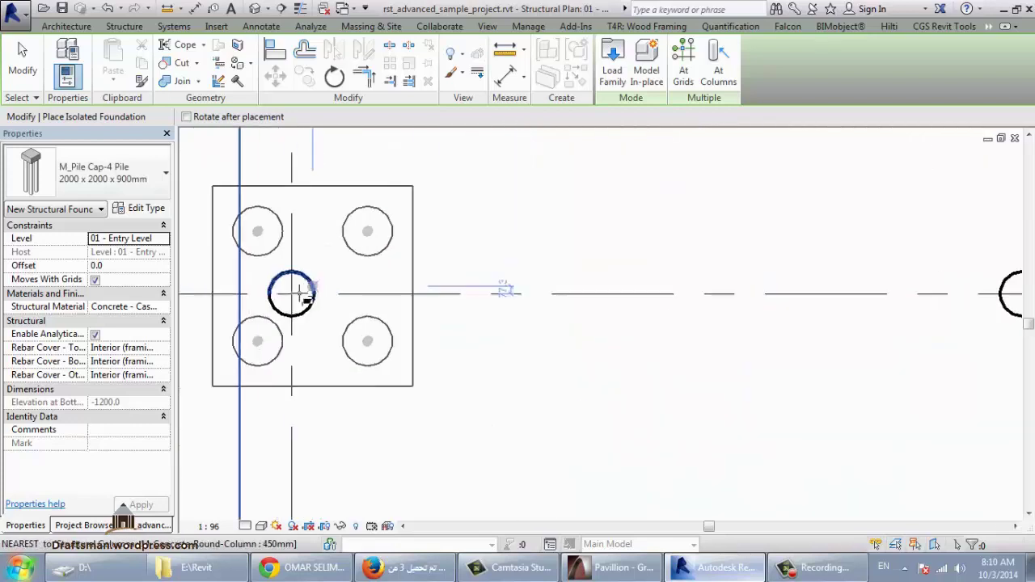
{"action": "scroll", "coordinate": [303, 348], "scroll_direction": "down", "scroll_amount": 1}
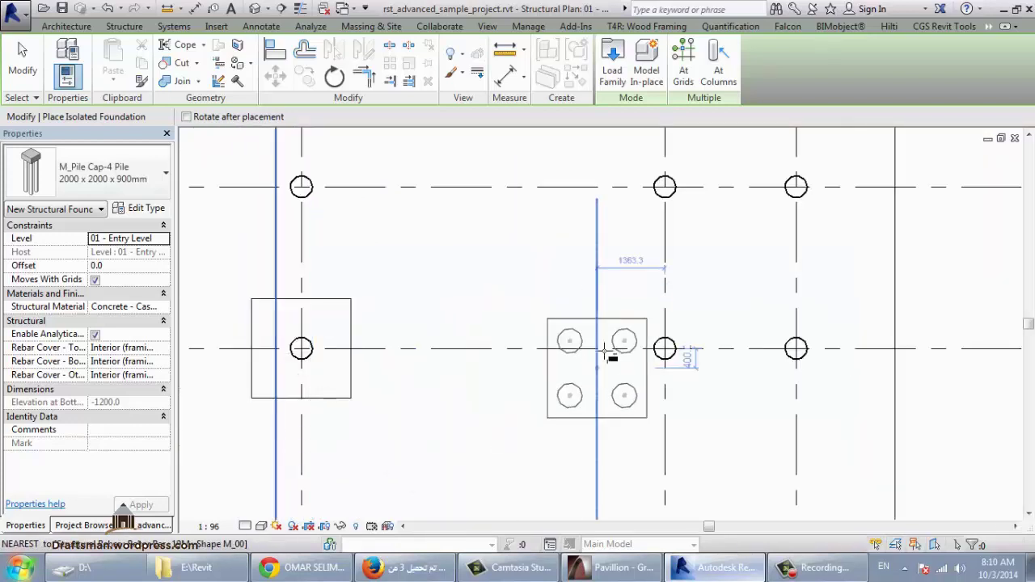
{"action": "scroll", "coordinate": [653, 344], "scroll_direction": "up", "scroll_amount": 1}
{"action": "left_click", "coordinate": [653, 344]}
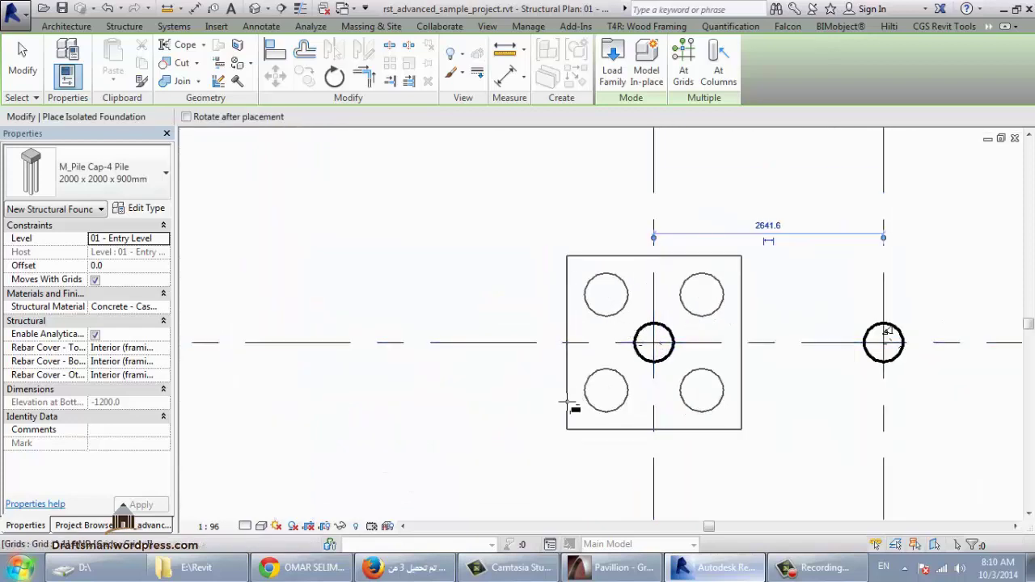
{"action": "scroll", "coordinate": [566, 412], "scroll_direction": "down", "scroll_amount": 2}
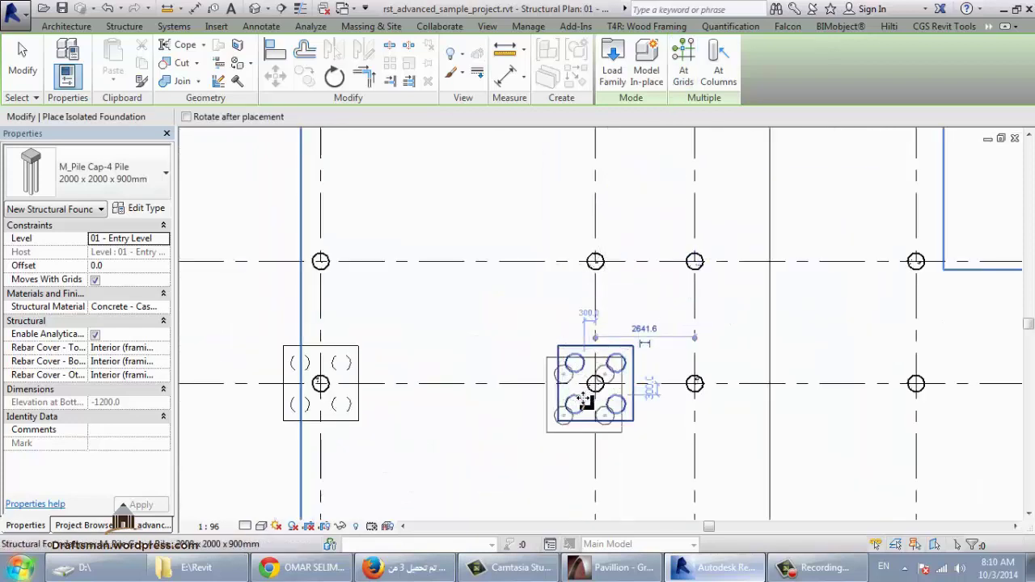
{"action": "scroll", "coordinate": [585, 397], "scroll_direction": "down", "scroll_amount": 2}
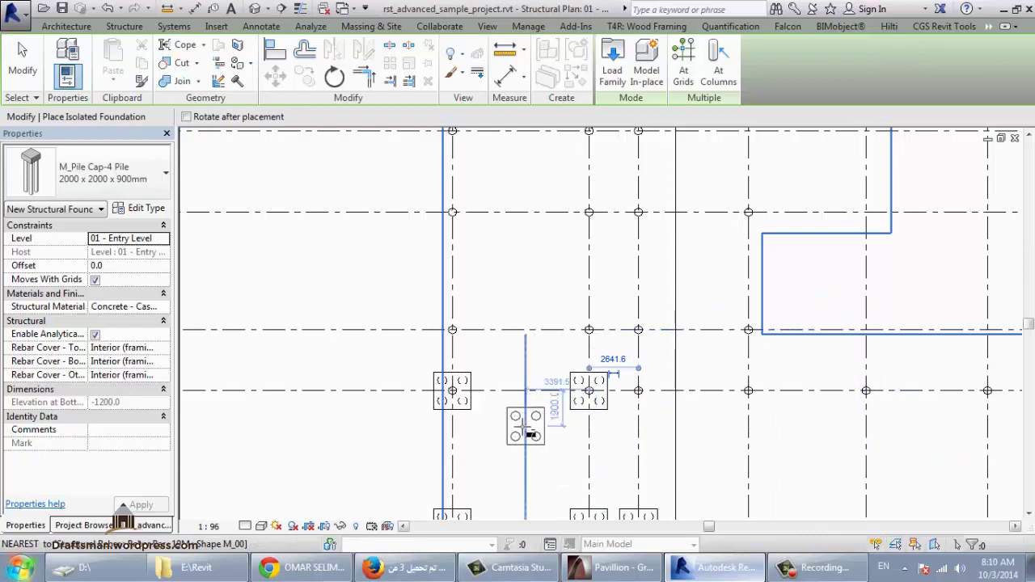
- Place pile caps in bulk under the columns picked with a crossing window
{"action": "left_click", "coordinate": [686, 76]}
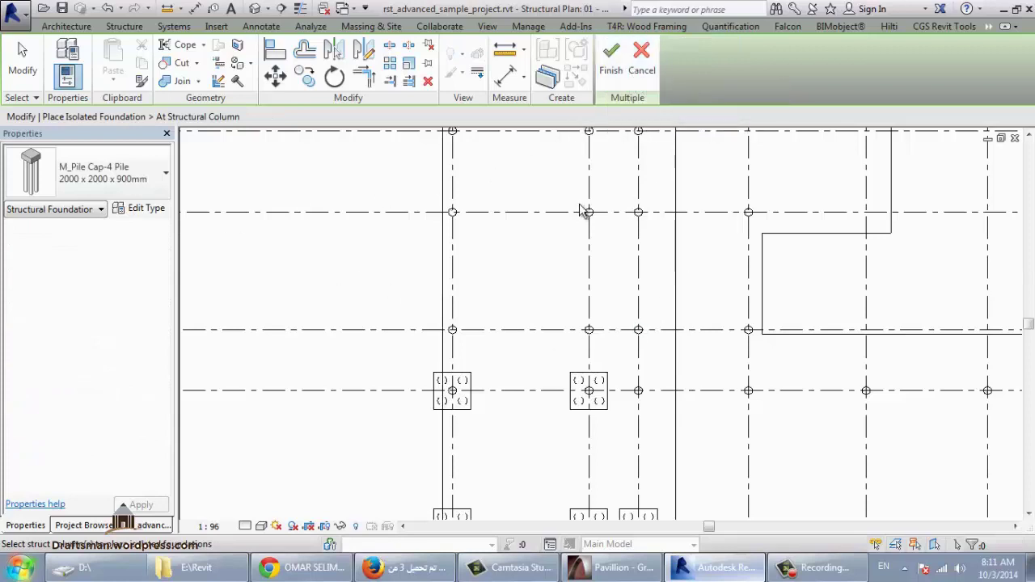
{"action": "left_click_drag", "start_coordinate": [408, 158], "coordinate": [860, 361]}
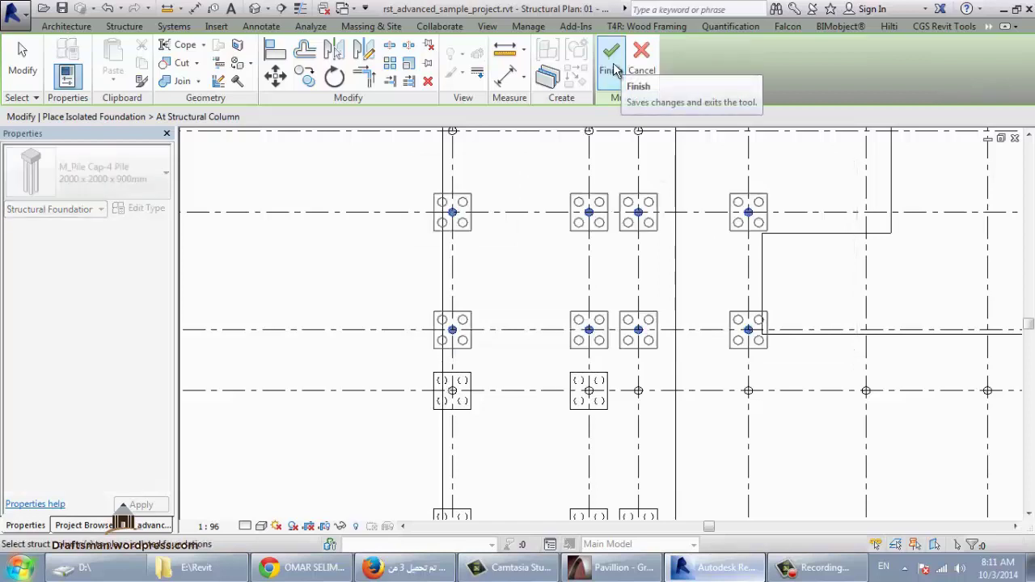
{"action": "left_click", "coordinate": [612, 61]}
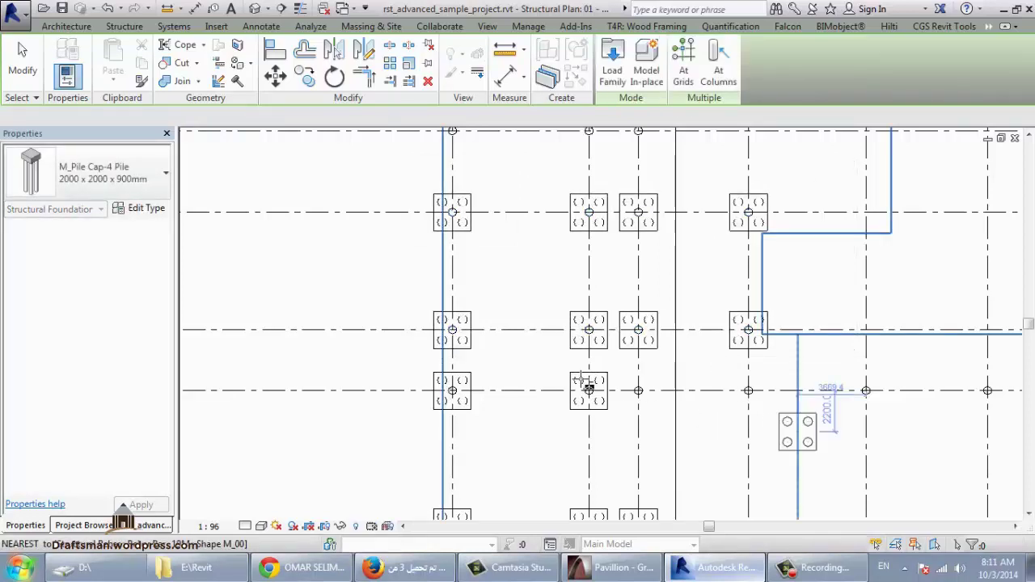
- Use At Grids to crossing-select grid lines on the plan's right part for more caps
{"action": "middle_click_drag", "start_coordinate": [589, 388], "coordinate": [478, 346]}
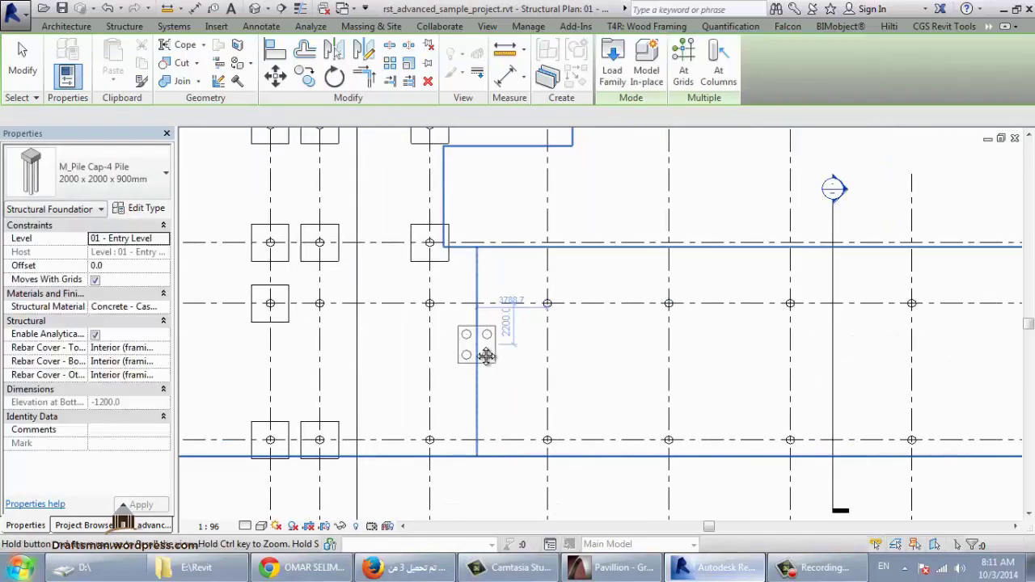
{"action": "left_click", "coordinate": [683, 75]}
{"action": "left_click_drag", "start_coordinate": [808, 507], "coordinate": [653, 349]}
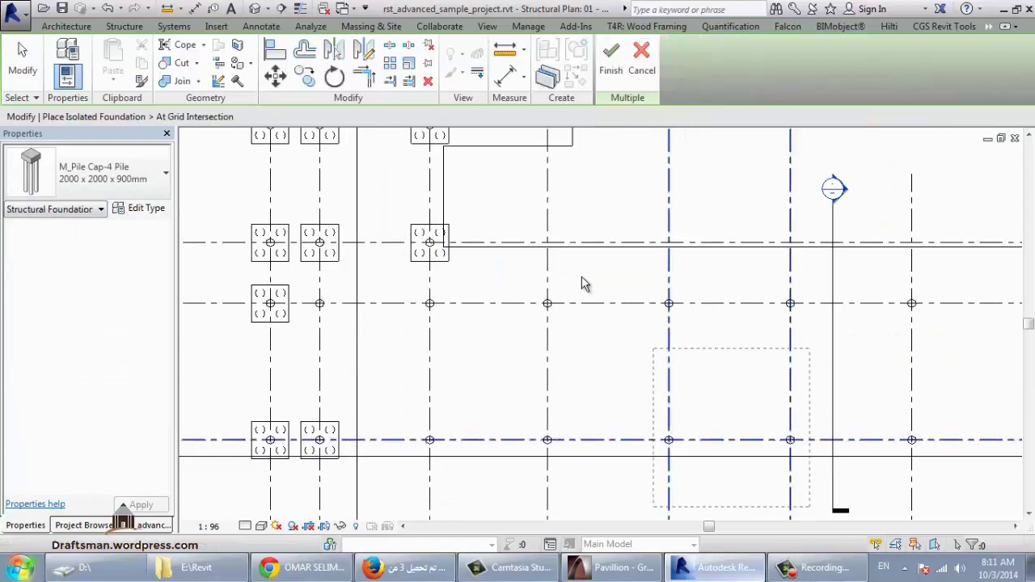
{"action": "left_click_drag", "start_coordinate": [584, 283], "coordinate": [511, 198]}
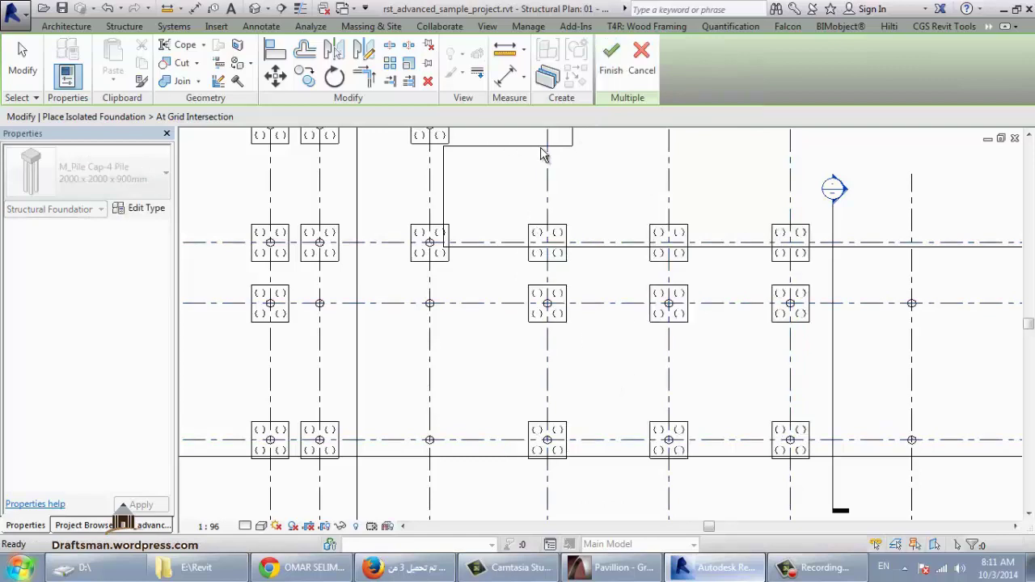
- Sketch a rectangular 150mm Foundation Slab, 17100 x 13456.5, spanning the pile caps
{"action": "key", "text": "Escape"}
{"action": "key", "text": "Escape"}
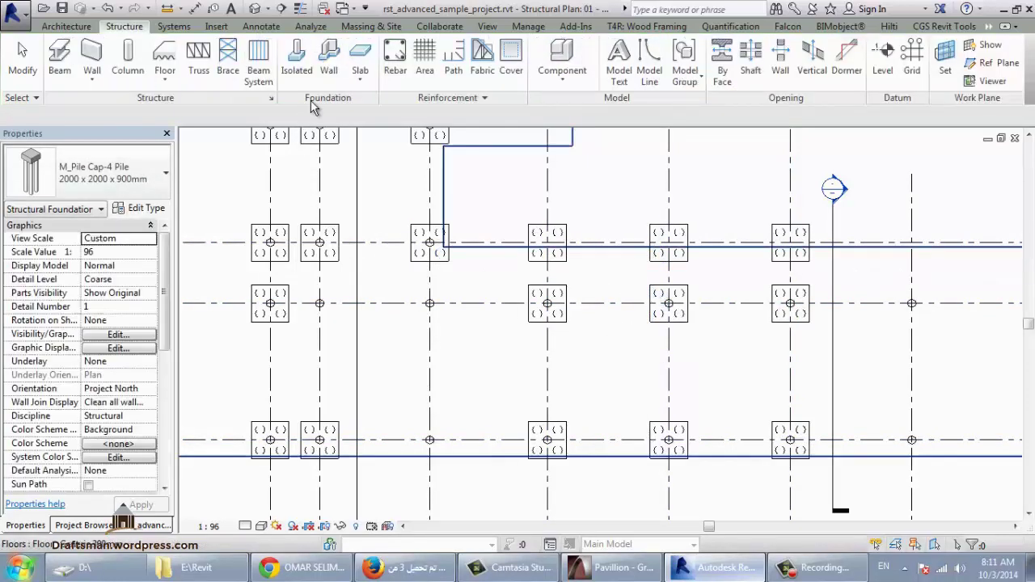
{"action": "left_click", "coordinate": [359, 81]}
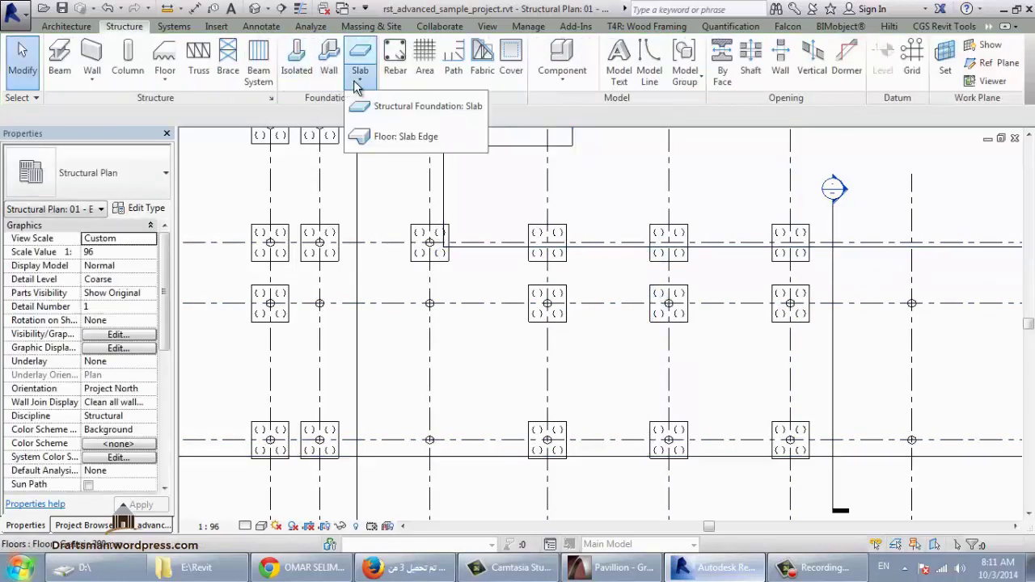
{"action": "left_click", "coordinate": [395, 112]}
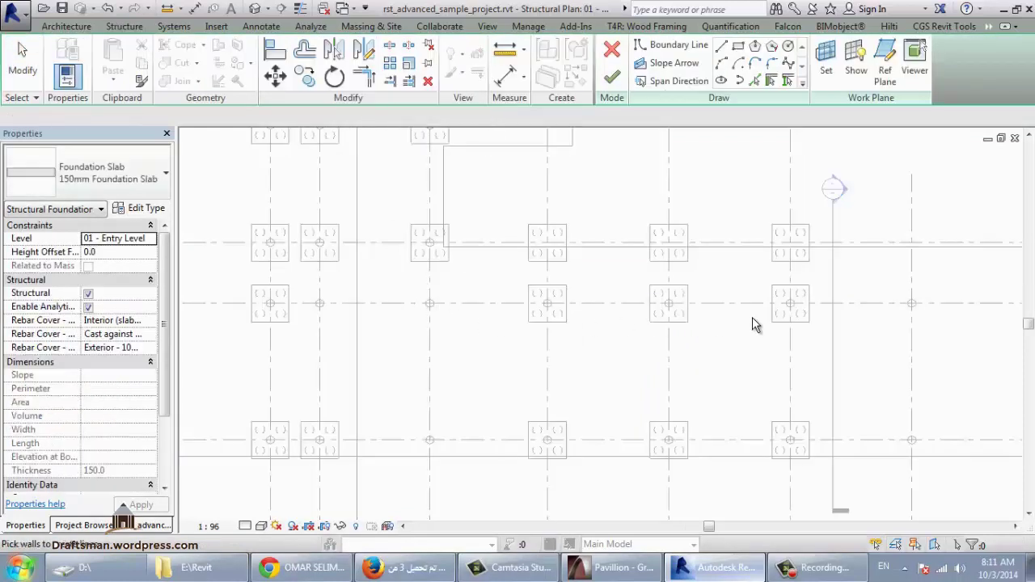
{"action": "scroll", "coordinate": [813, 349], "scroll_direction": "down", "scroll_amount": 2}
{"action": "scroll", "coordinate": [349, 299], "scroll_direction": "up", "scroll_amount": 1}
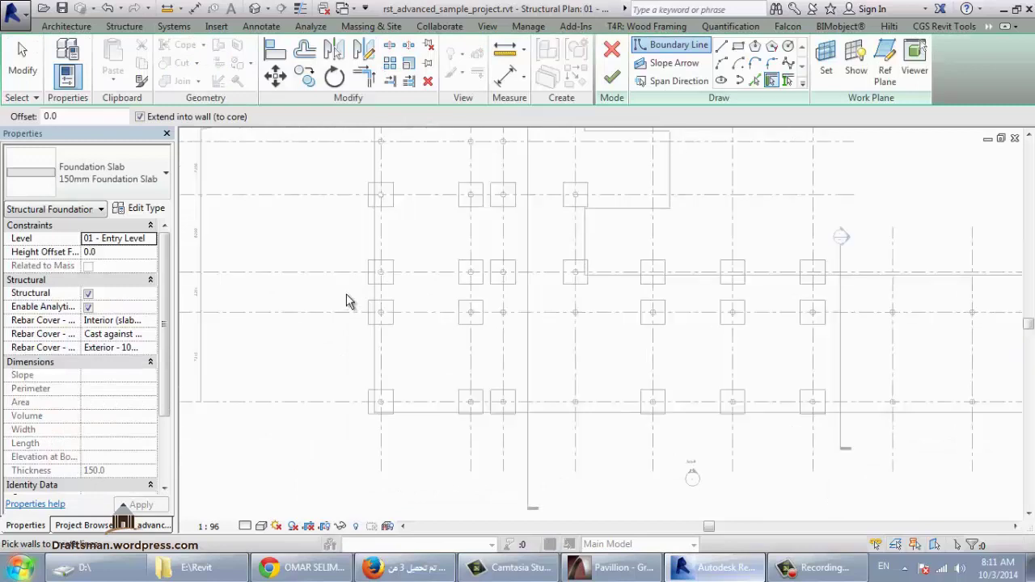
{"action": "scroll", "coordinate": [348, 299], "scroll_direction": "up", "scroll_amount": 1}
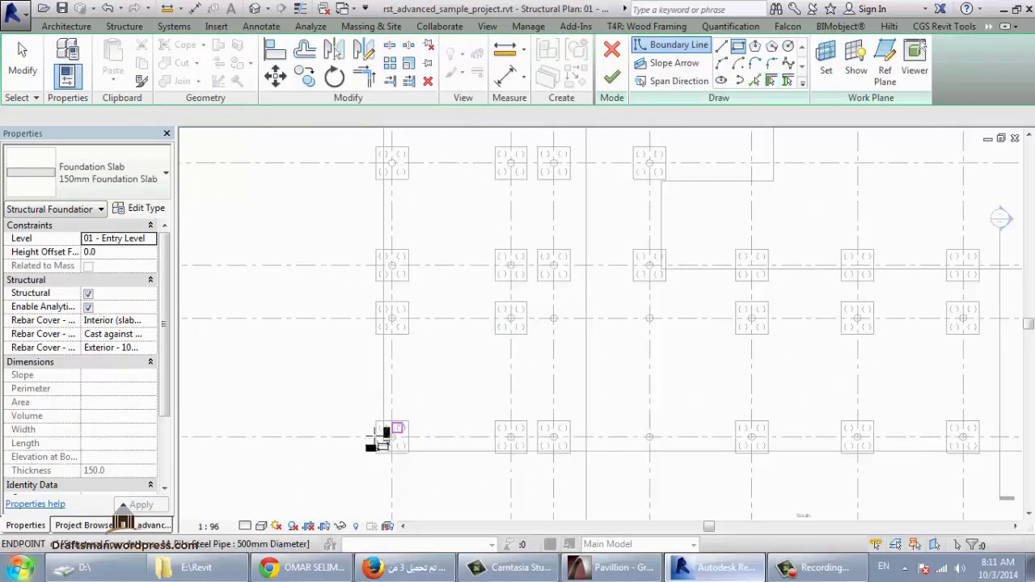
{"action": "scroll", "coordinate": [380, 434], "scroll_direction": "up", "scroll_amount": 2}
{"action": "scroll", "coordinate": [394, 510], "scroll_direction": "down", "scroll_amount": 2}
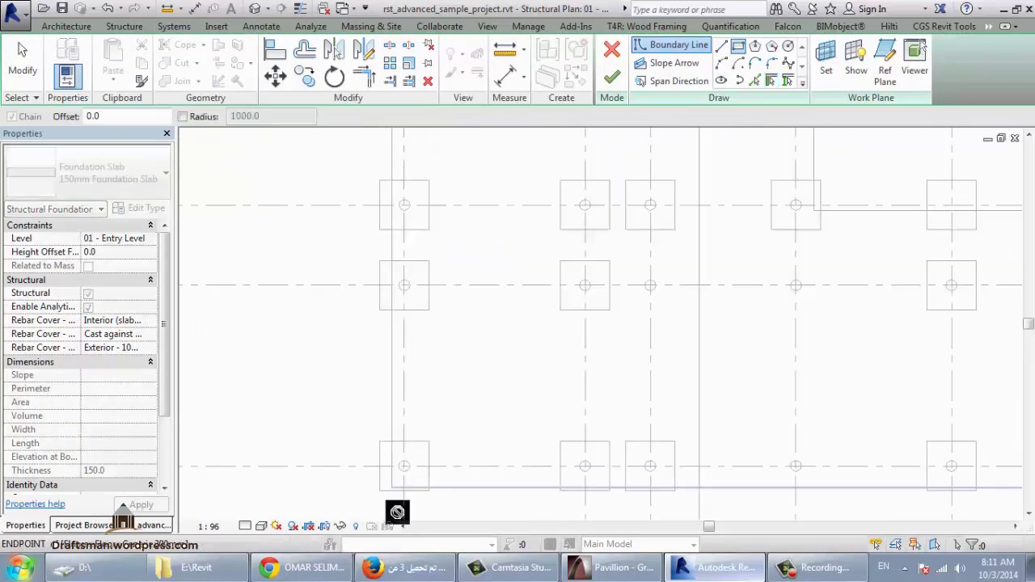
{"action": "left_click", "coordinate": [391, 487]}
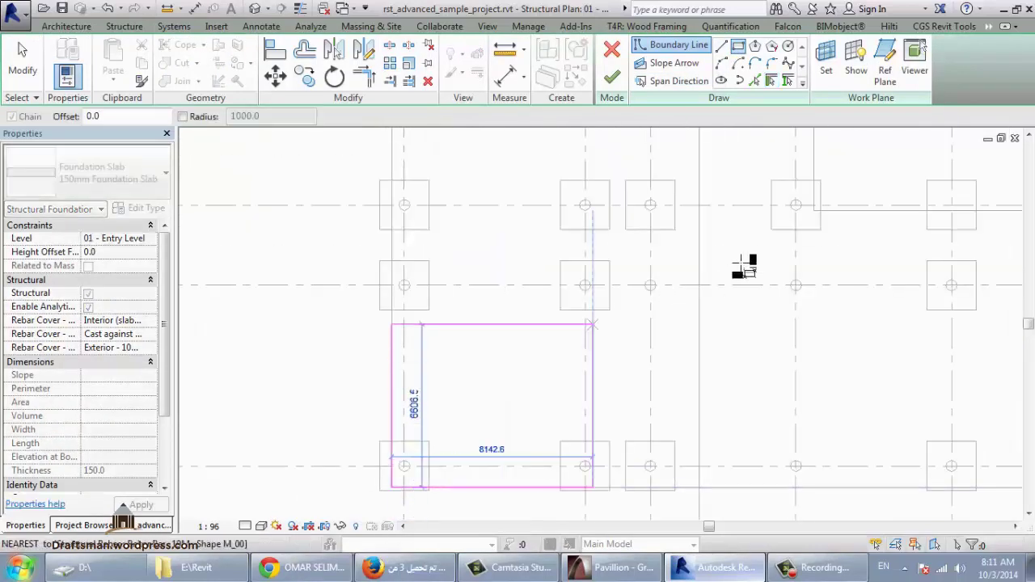
{"action": "left_click", "coordinate": [812, 158]}
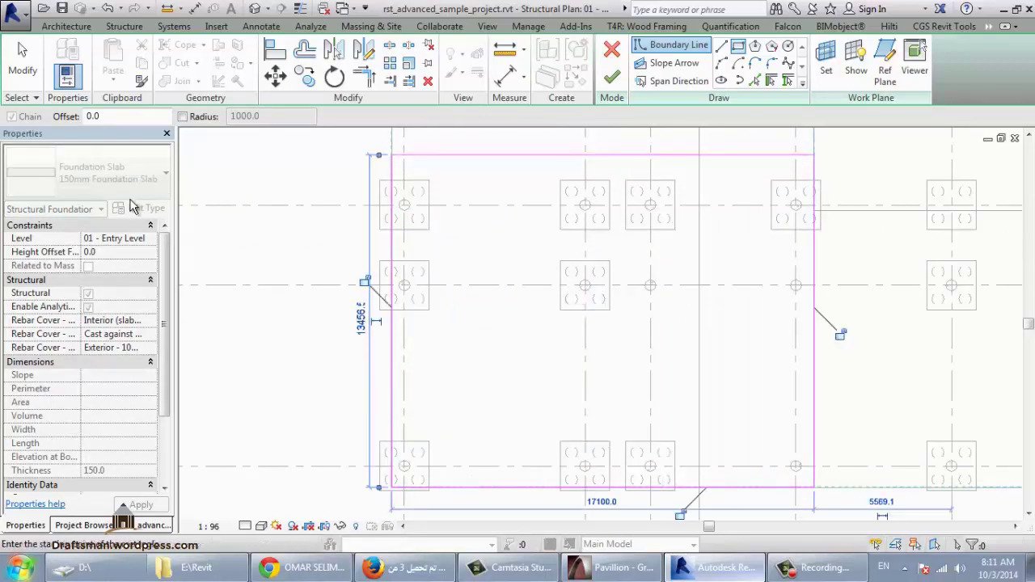
{"action": "left_click", "coordinate": [109, 179]}
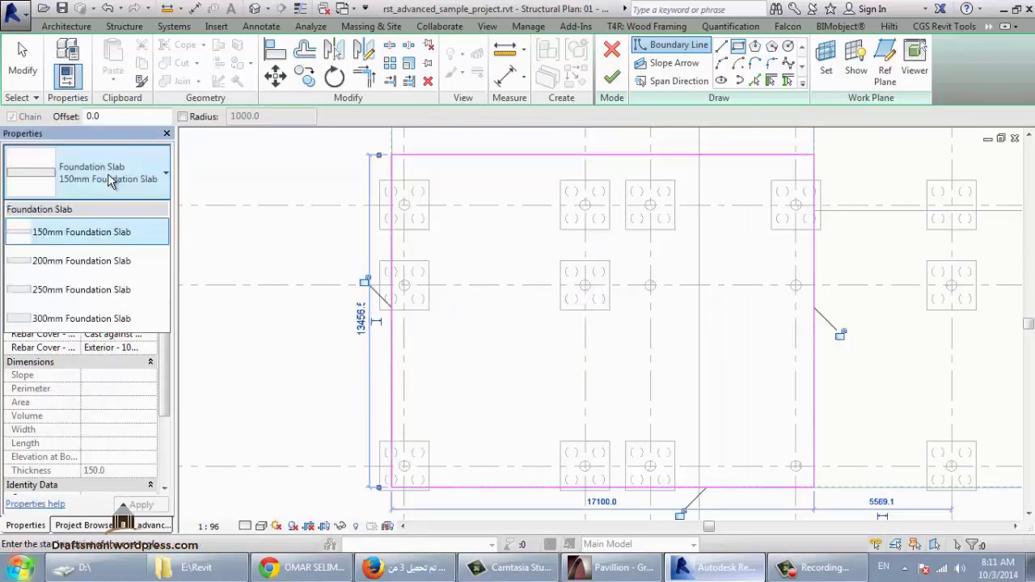
{"action": "left_click", "coordinate": [107, 173]}
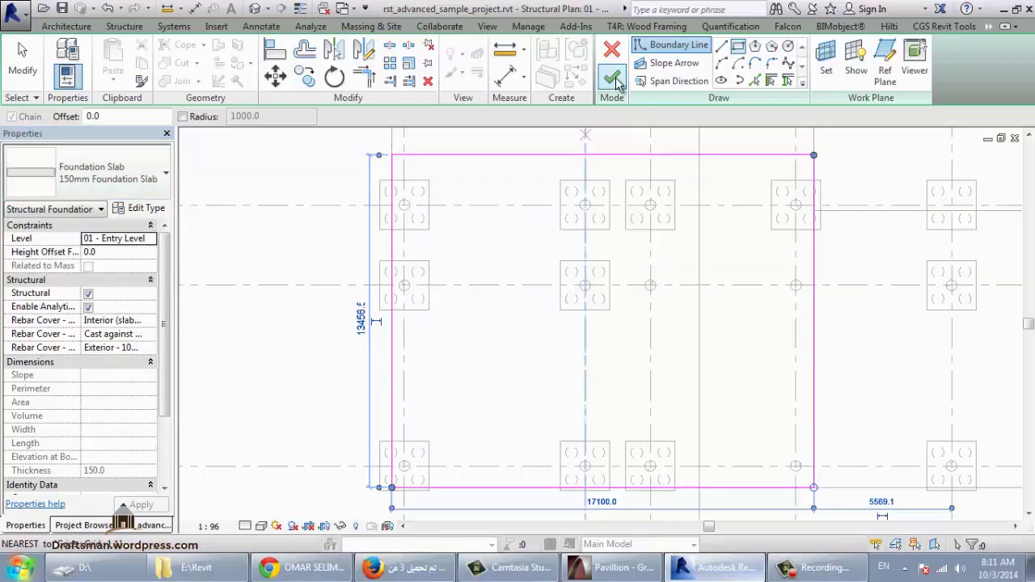
{"action": "left_click", "coordinate": [614, 78]}
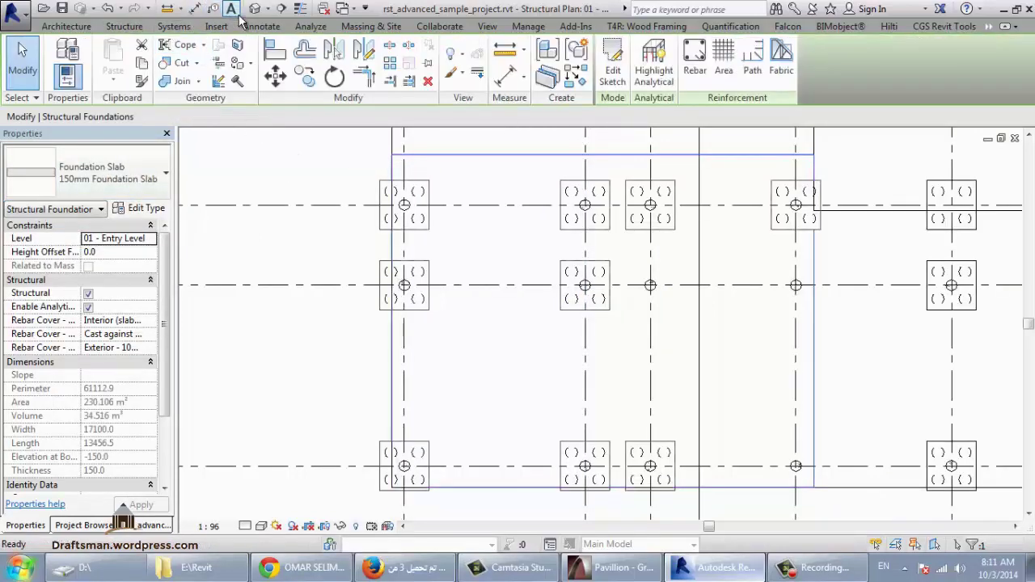
{"action": "left_click", "coordinate": [253, 15]}
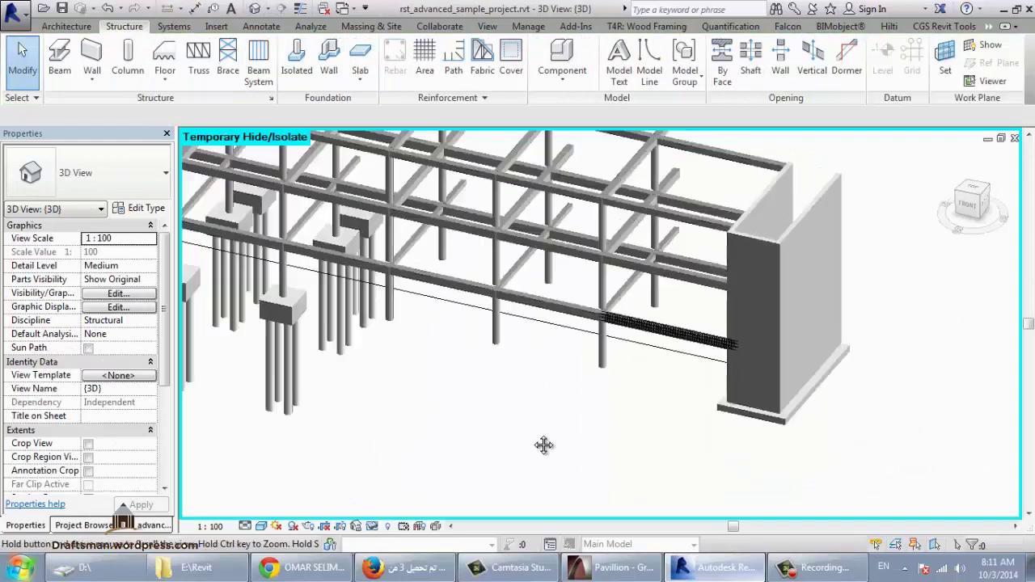
{"action": "scroll", "coordinate": [611, 477], "scroll_direction": "up", "scroll_amount": 3}
{"action": "mouse_move", "coordinate": [432, 494]}
{"action": "middle_mouse_down", "text": "shift"}
{"action": "mouse_move", "coordinate": [503, 435]}
{"action": "mouse_move", "coordinate": [314, 410]}
{"action": "middle_mouse_up", "text": "shift"}
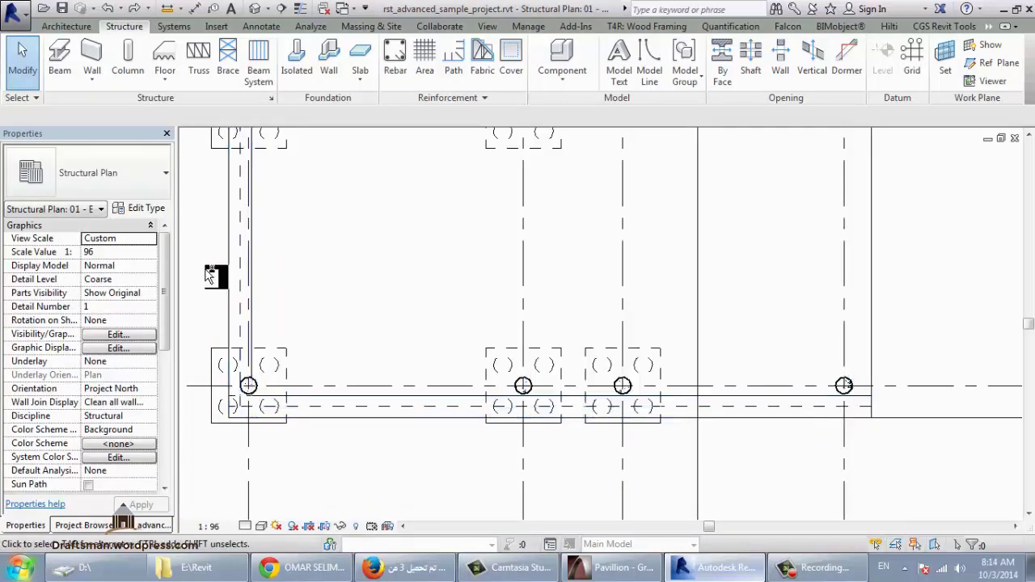
{"action": "scroll", "coordinate": [328, 420], "scroll_direction": "down", "scroll_amount": 5}
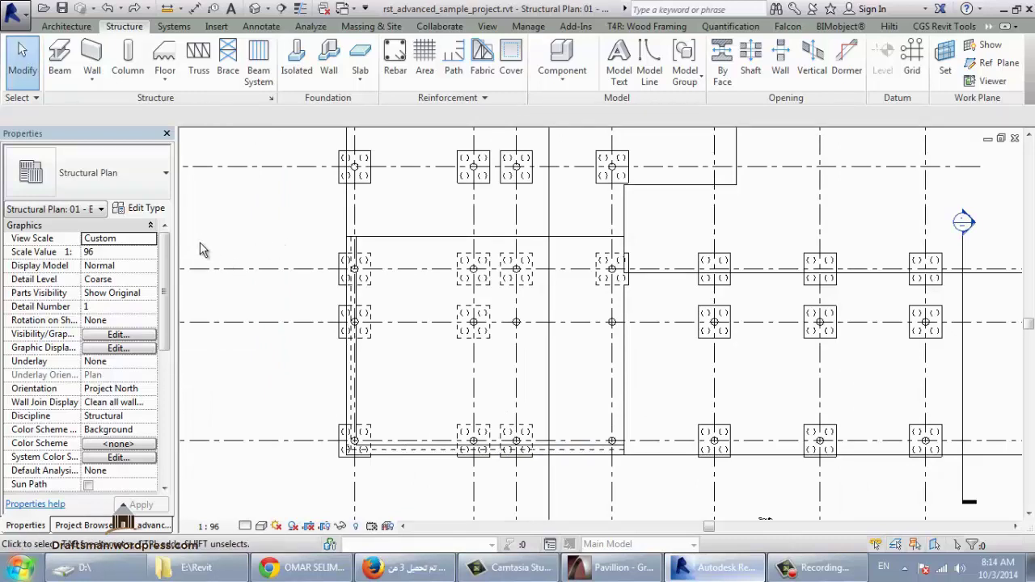
- Add slab edges along the foundation slab's left and bottom sides
{"action": "left_click", "coordinate": [358, 80]}
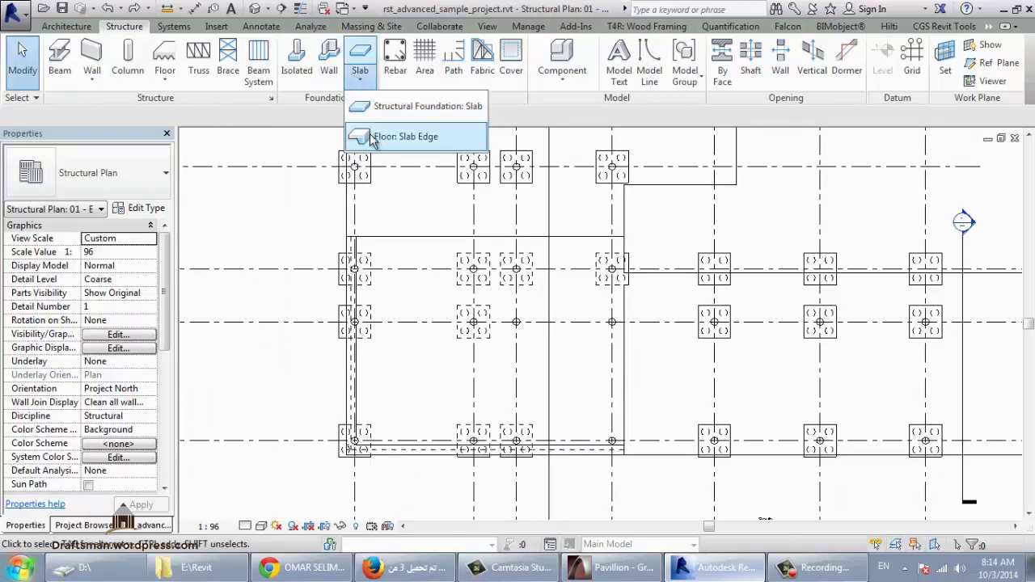
{"action": "left_click", "coordinate": [368, 136]}
{"action": "scroll", "coordinate": [375, 236], "scroll_direction": "up", "scroll_amount": 3}
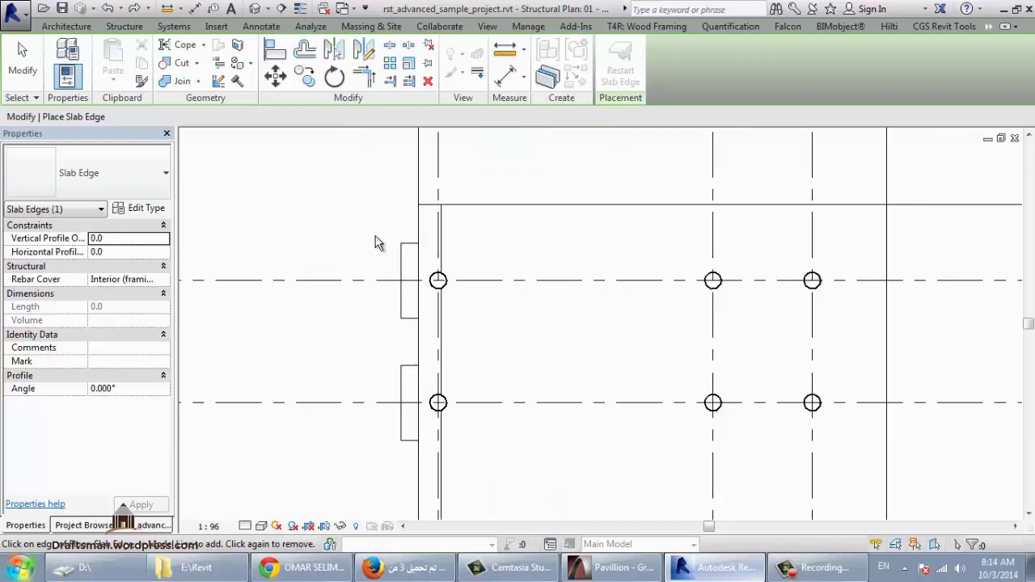
{"action": "scroll", "coordinate": [438, 224], "scroll_direction": "up", "scroll_amount": 2}
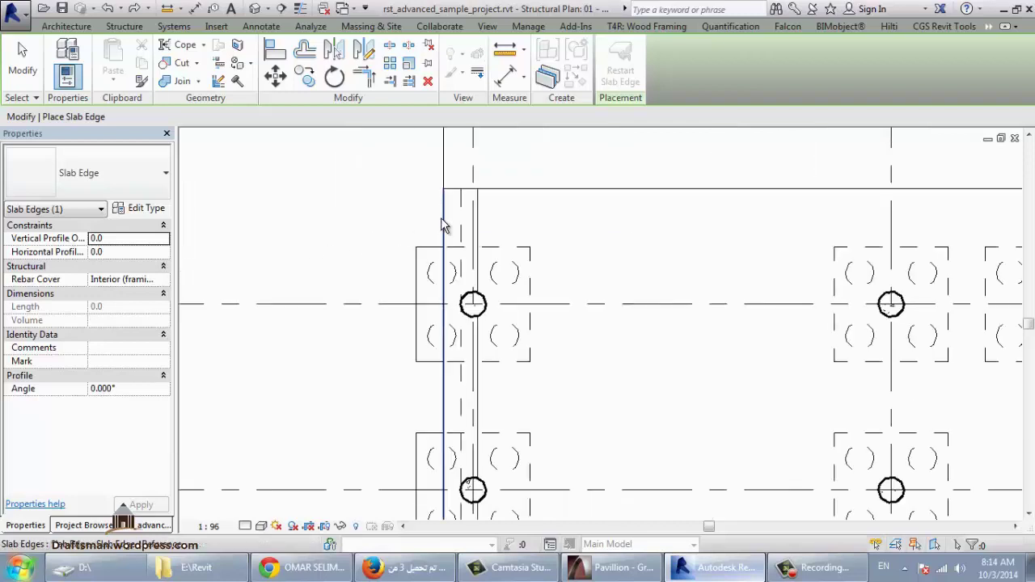
{"action": "left_click", "coordinate": [443, 225]}
{"action": "scroll", "coordinate": [364, 194], "scroll_direction": "down", "scroll_amount": 2}
{"action": "scroll", "coordinate": [492, 361], "scroll_direction": "down", "scroll_amount": 2}
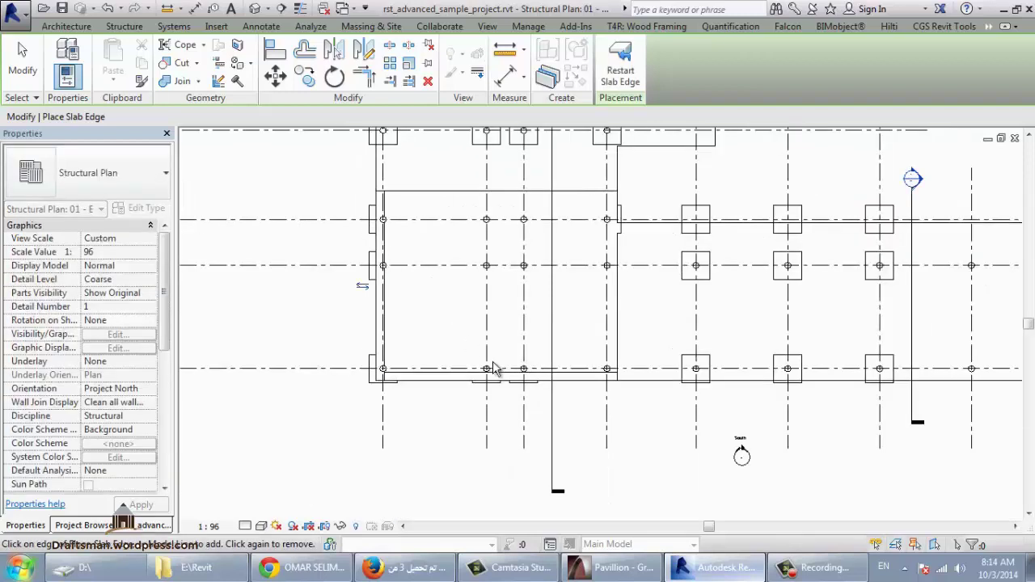
{"action": "scroll", "coordinate": [636, 426], "scroll_direction": "up", "scroll_amount": 2}
{"action": "scroll", "coordinate": [820, 382], "scroll_direction": "up", "scroll_amount": 2}
{"action": "scroll", "coordinate": [820, 382], "scroll_direction": "up", "scroll_amount": 1}
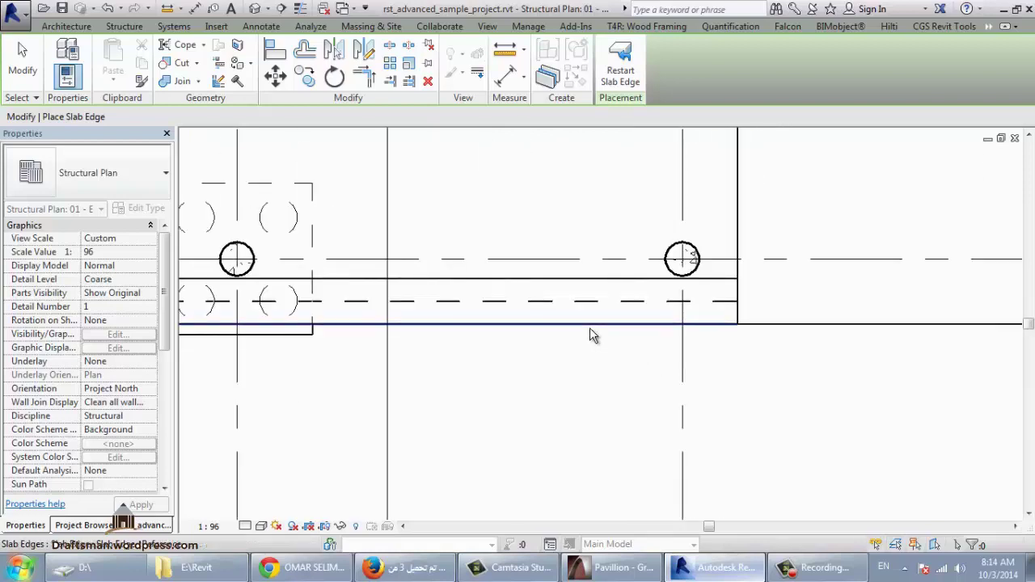
{"action": "left_click", "coordinate": [589, 329]}
- Select a placed slab edge to check its 30556.5 length and 4.062 m³ volume
{"action": "scroll", "coordinate": [652, 388], "scroll_direction": "down", "scroll_amount": 1}
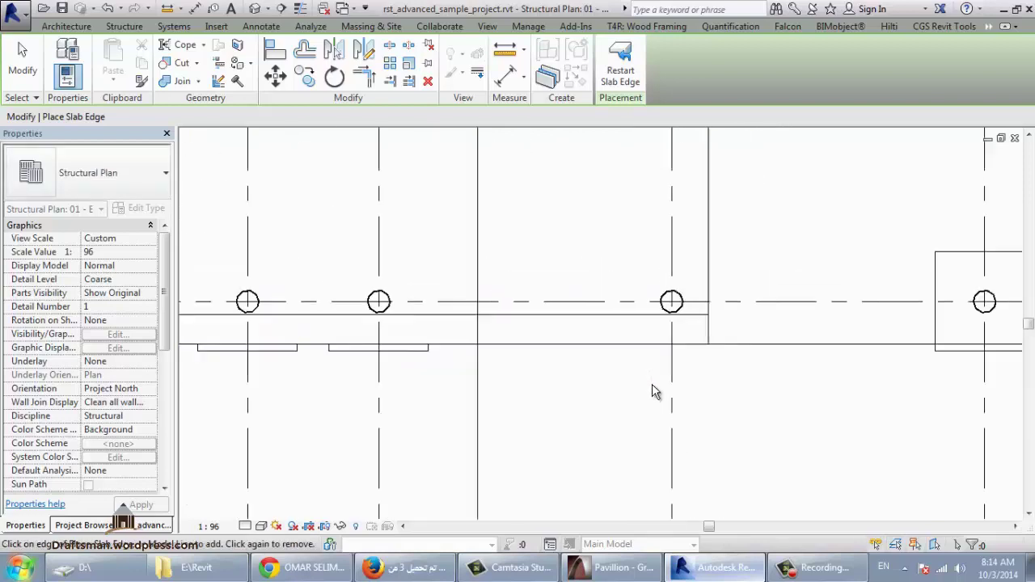
{"action": "scroll", "coordinate": [652, 388], "scroll_direction": "down", "scroll_amount": 1}
{"action": "key", "text": "Escape"}
{"action": "key", "text": "Escape"}
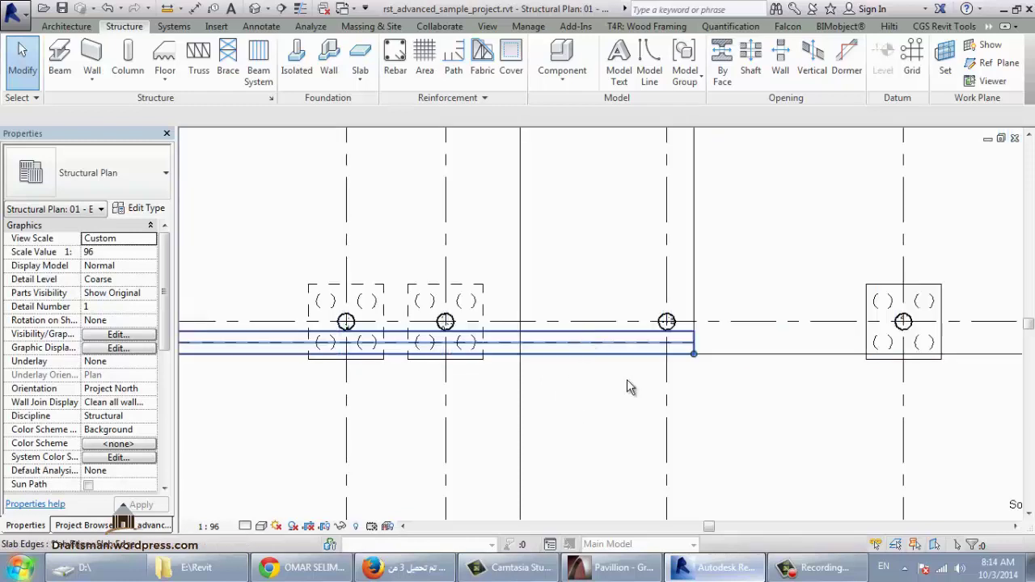
{"action": "left_click", "coordinate": [630, 387]}
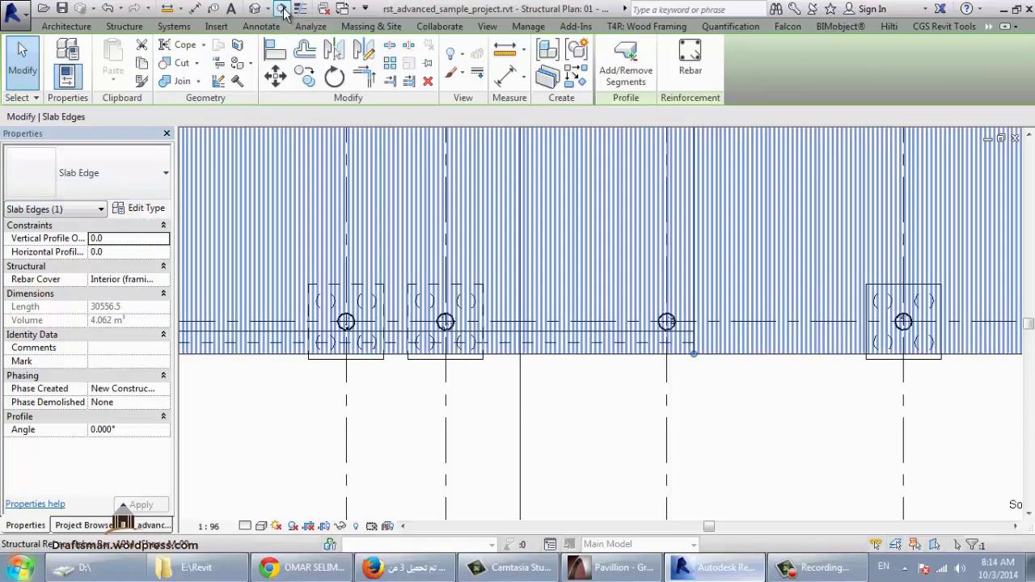
- Draw a section line vertically across the slab edge
{"action": "left_click", "coordinate": [283, 10]}
{"action": "left_click", "coordinate": [566, 244]}
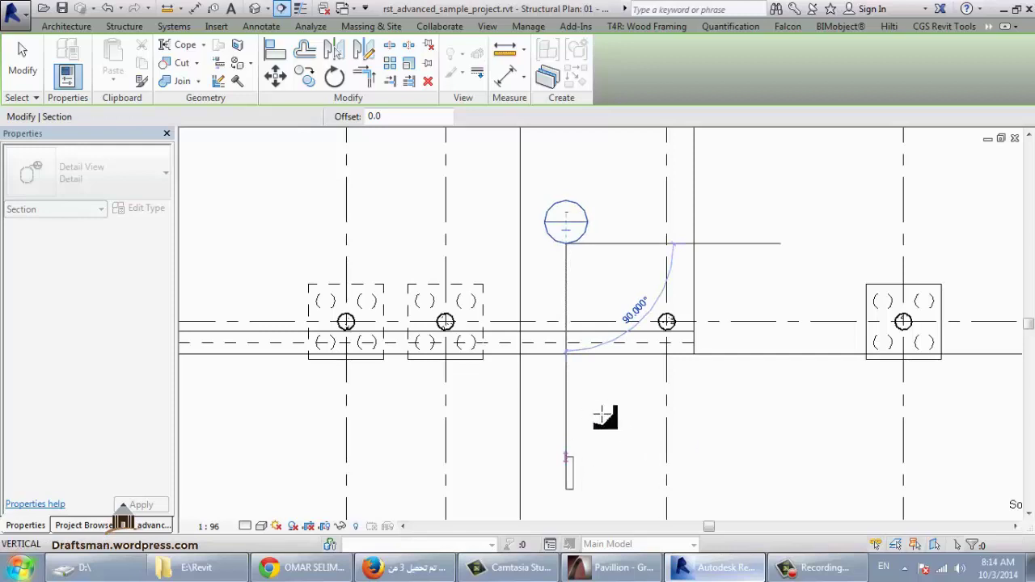
{"action": "left_click", "coordinate": [566, 457]}
{"action": "key", "text": "Escape"}
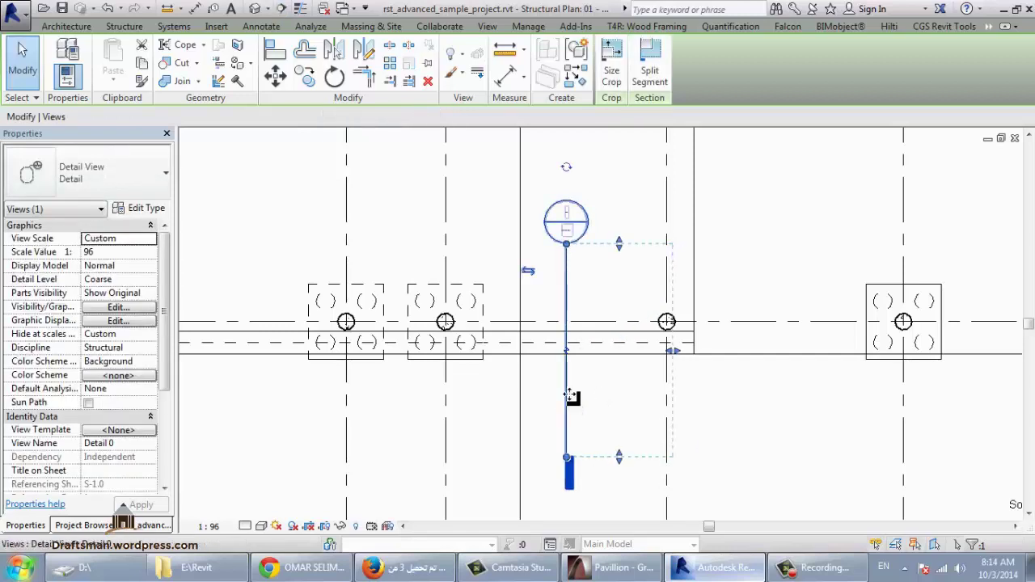
- Go to the new Detail 0 section view from the section head
{"action": "right_click", "coordinate": [569, 396]}
{"action": "left_click", "coordinate": [618, 90]}
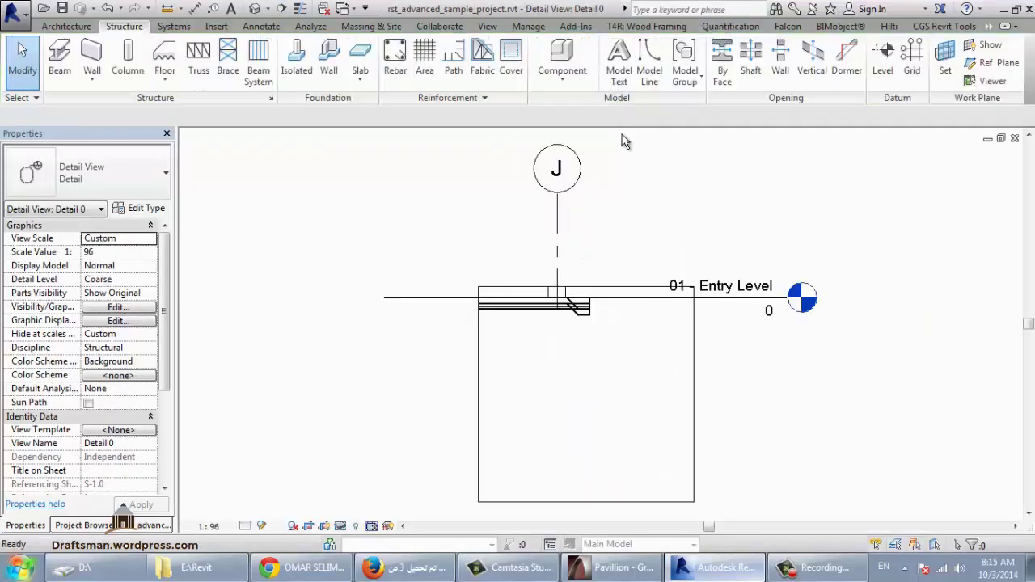
{"action": "scroll", "coordinate": [564, 342], "scroll_direction": "up", "scroll_amount": 2}
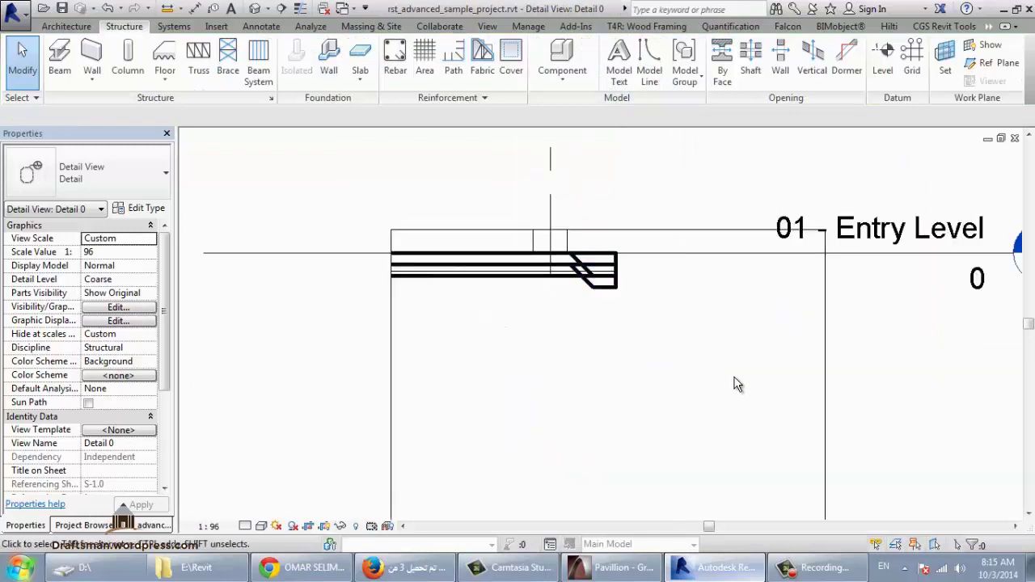